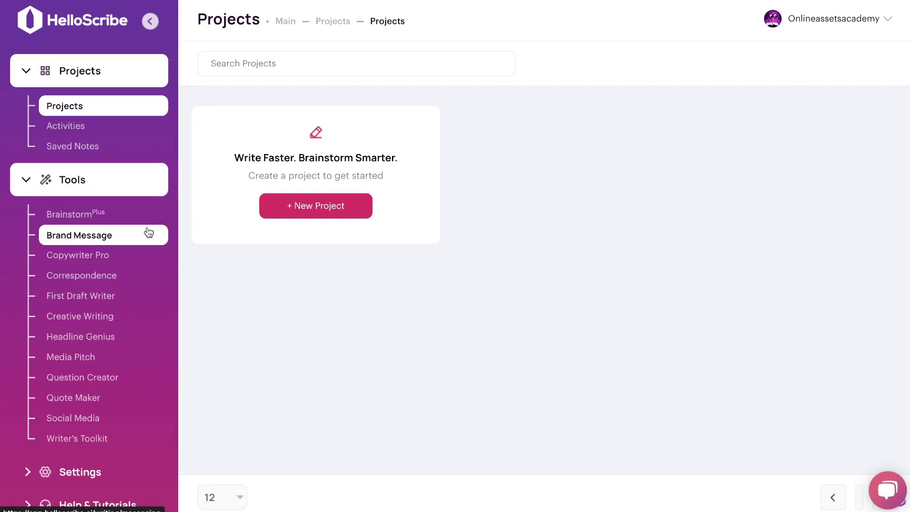
Open HelloScribe's Copywriter Pro tool, followed by the Creative Writing tool.
left_click(106, 267)
left_click(107, 254)
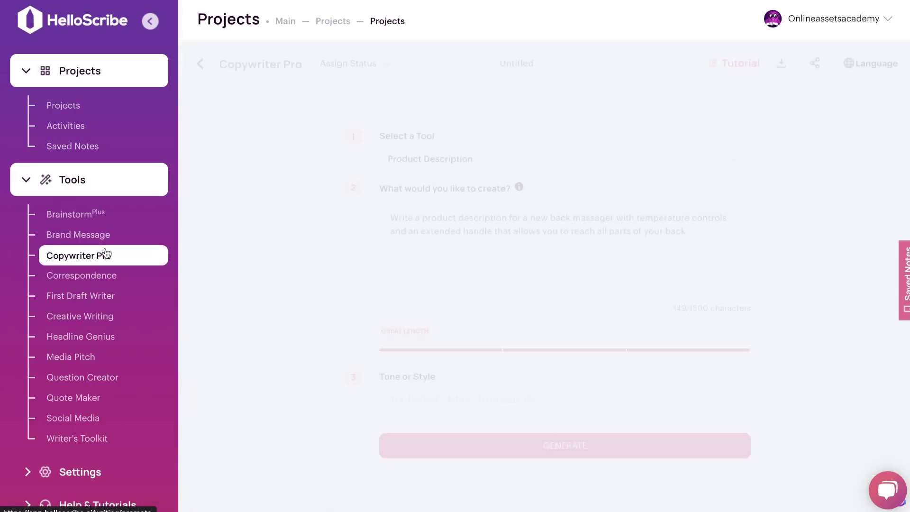
left_click(98, 316)
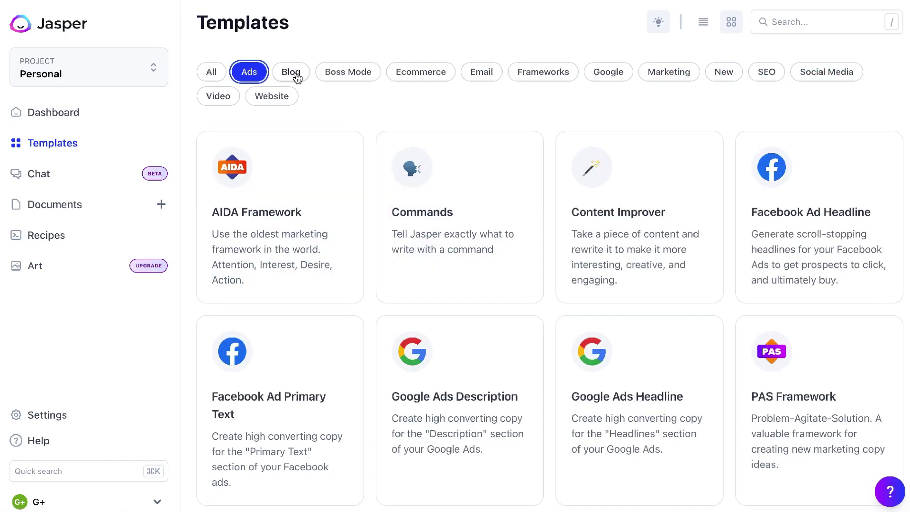
Switch to Jasper and browse its templates by the Blog, Boss Mode, Ecommerce, Email, Frameworks and Google categories.
left_click(294, 75)
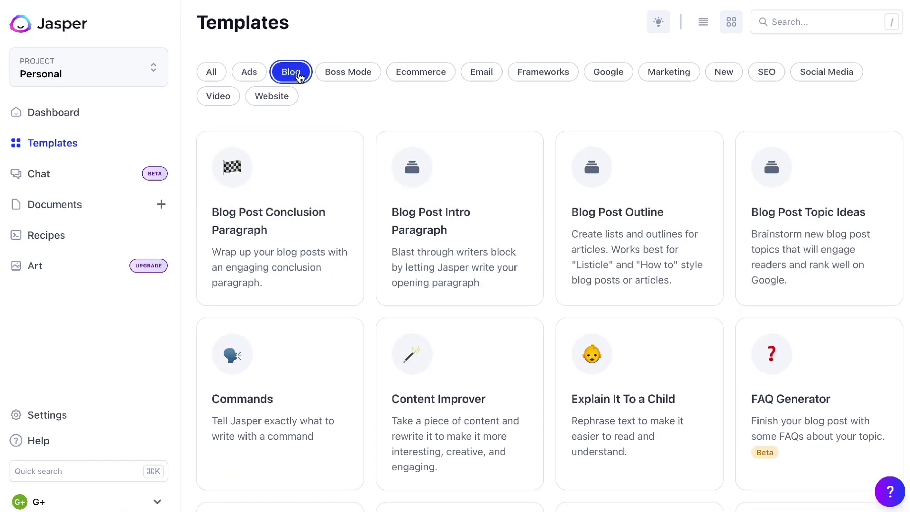
left_click(372, 76)
left_click(421, 73)
left_click(481, 72)
left_click(574, 76)
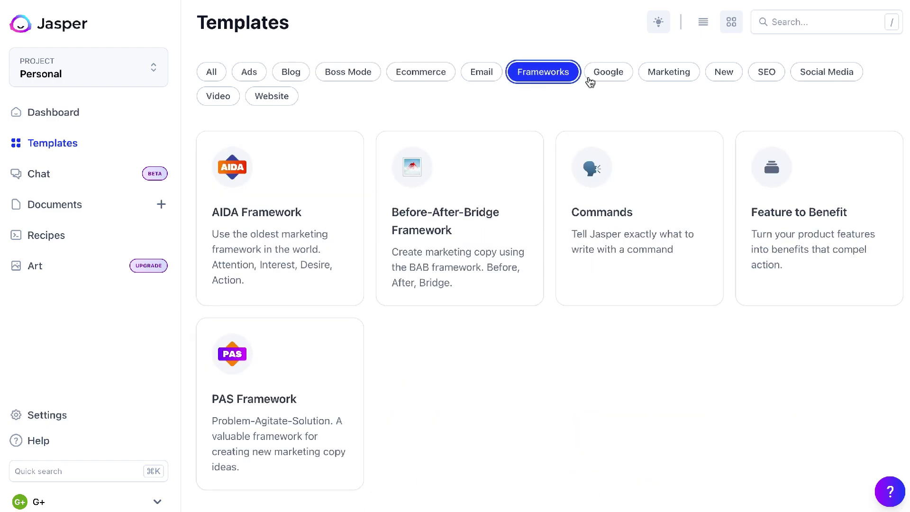
left_click(588, 77)
Tour Jasper's Dashboard, Chat and Recipes pages, including the featured recipes, and return to the Dashboard.
left_click(106, 115)
left_click(88, 179)
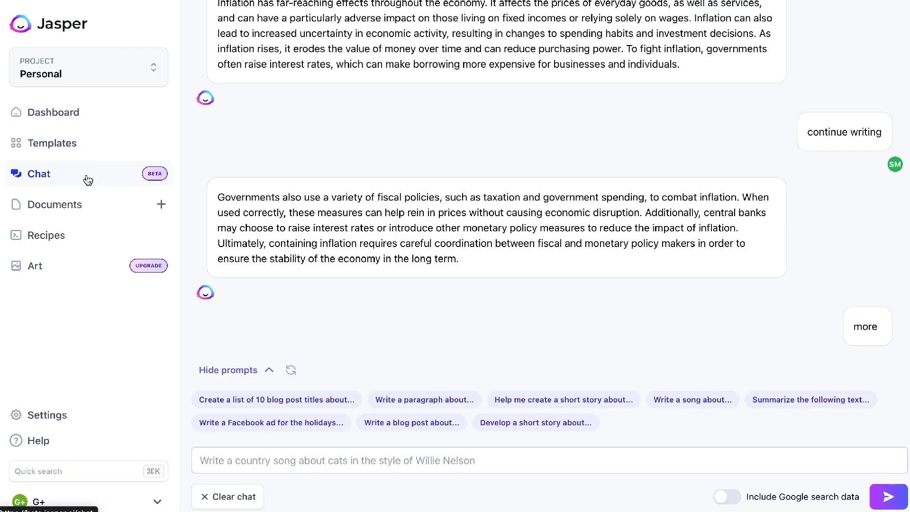
left_click(81, 235)
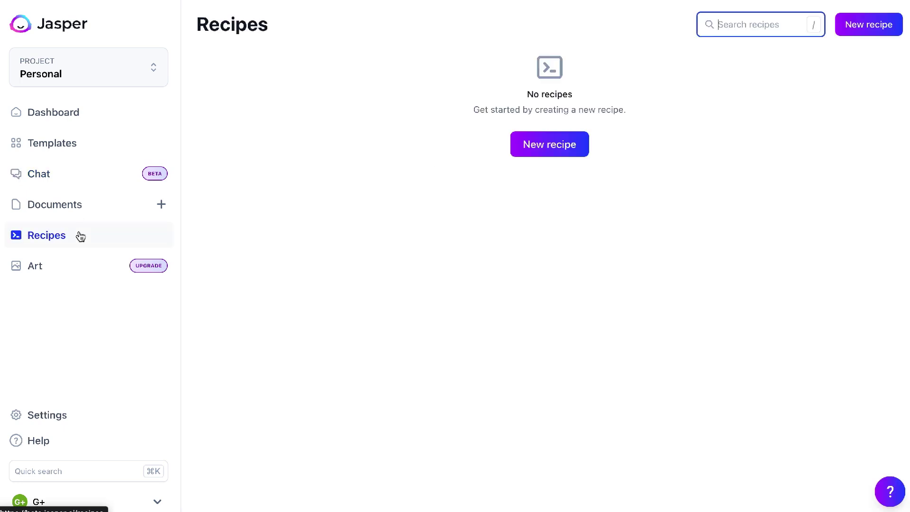
scroll(81, 190, "down", 1)
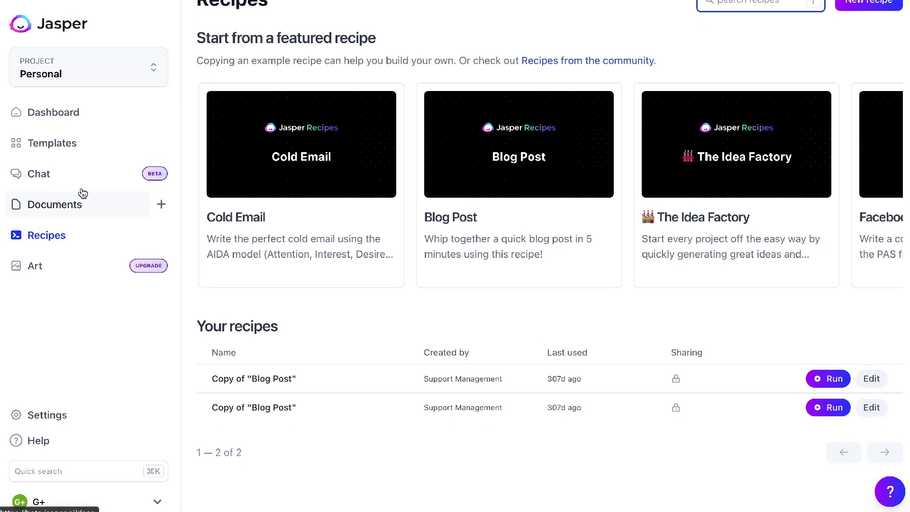
left_click(72, 113)
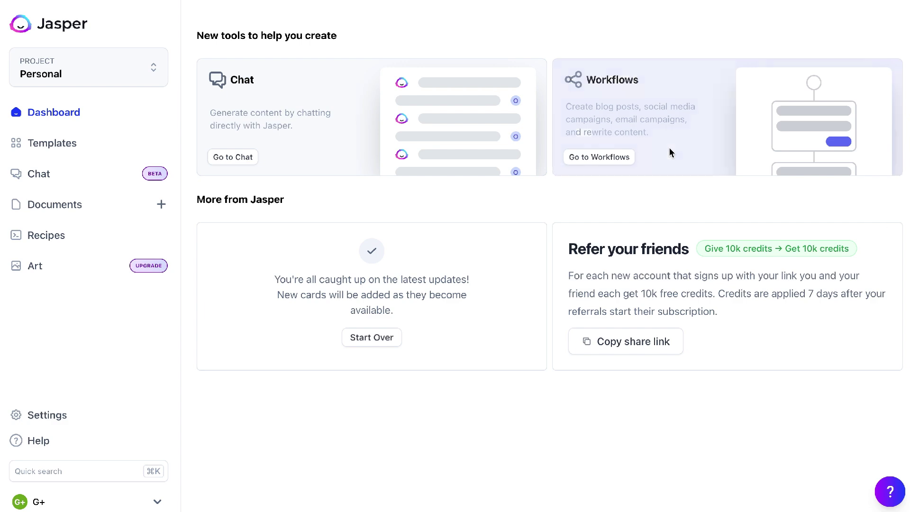
Create a freeform document from scratch using the Documents template.
left_click(73, 146)
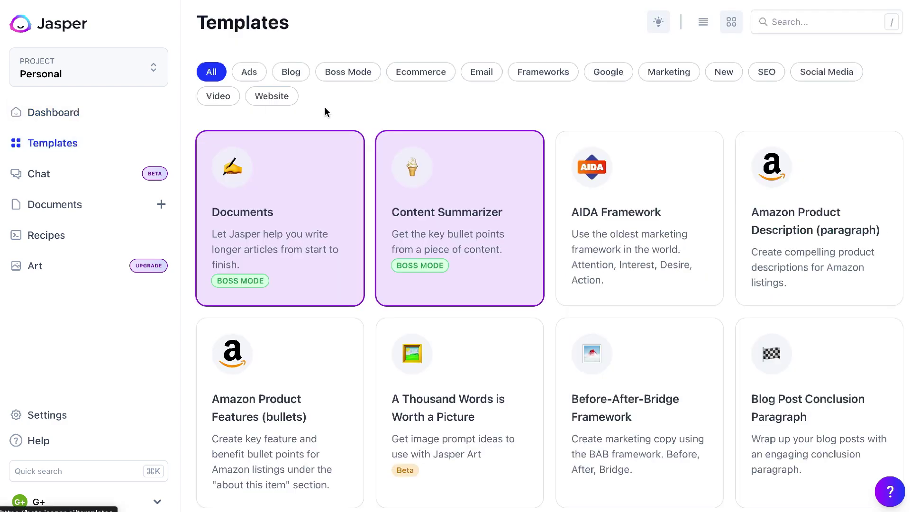
left_click(309, 222)
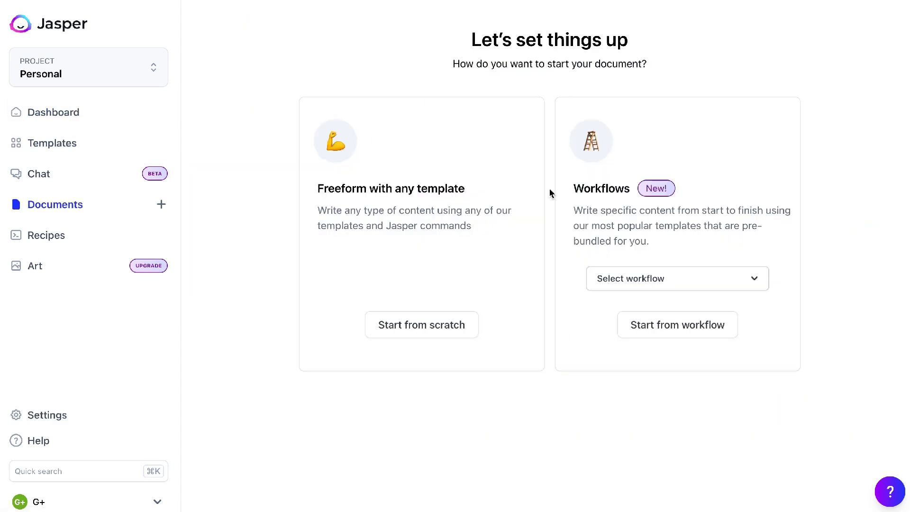
left_click(442, 325)
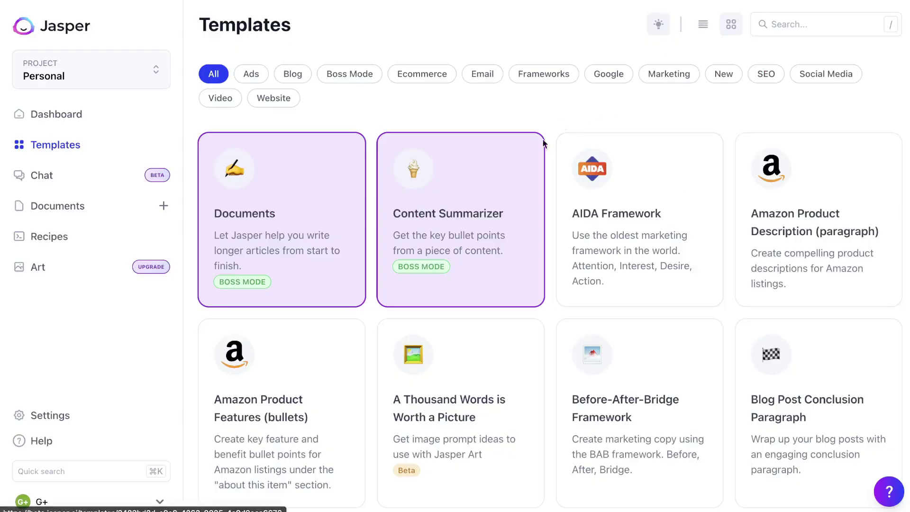
Look through the full list of Jasper templates.
scroll(538, 158, "down", 1)
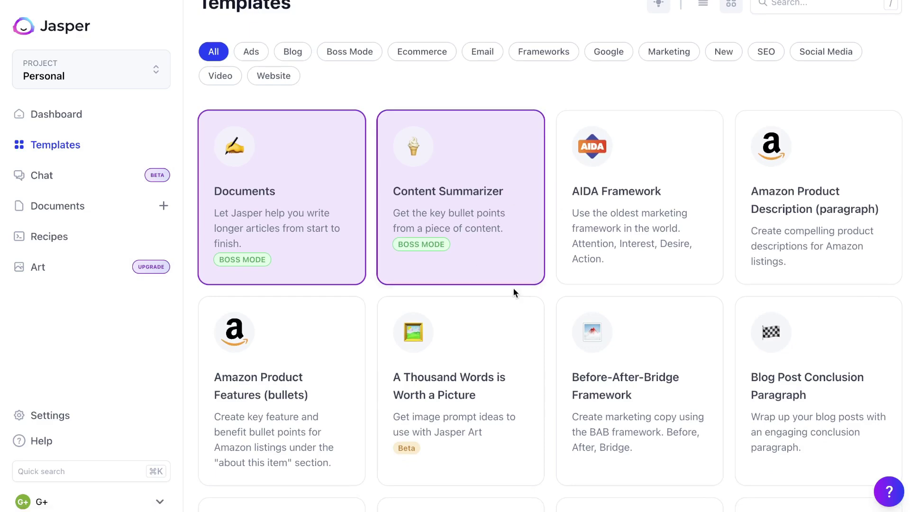
scroll(512, 287, "down", 1)
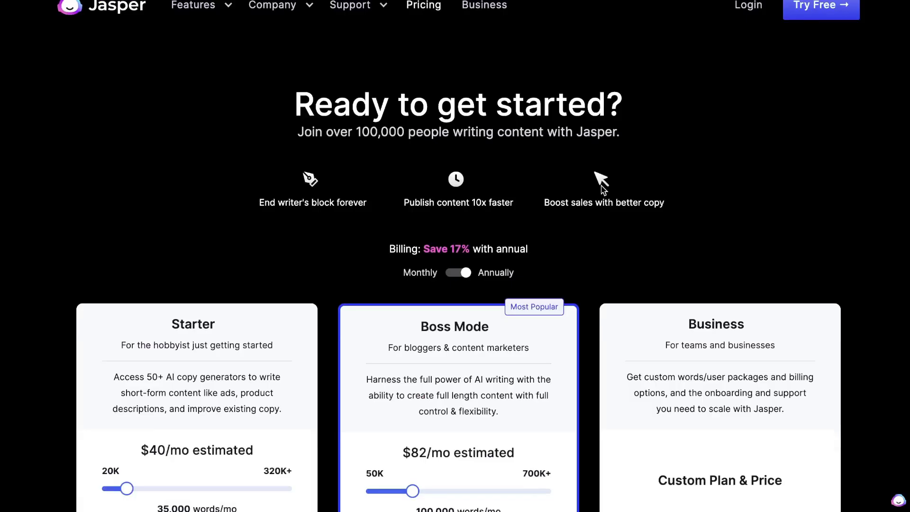
Examine the plans on Jasper's pricing page and switch the displayed prices to monthly billing.
scroll(602, 189, "down", 2)
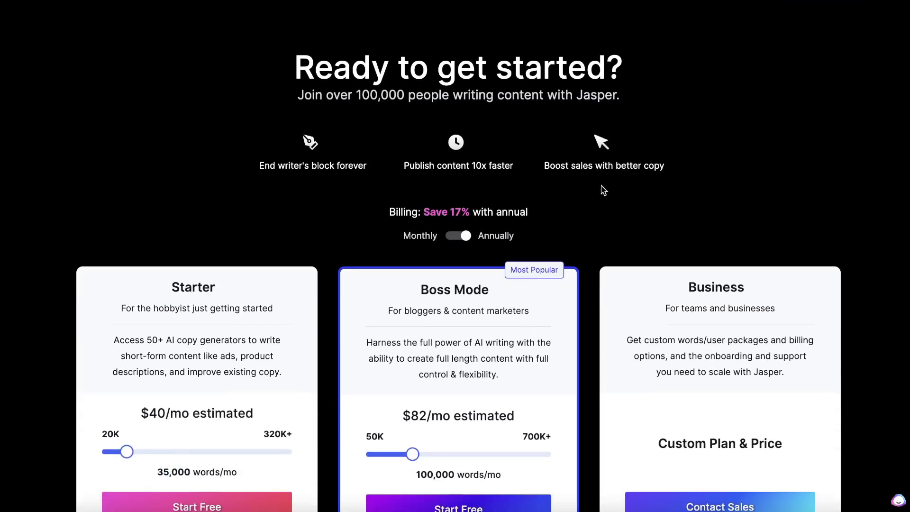
scroll(604, 190, "down", 1)
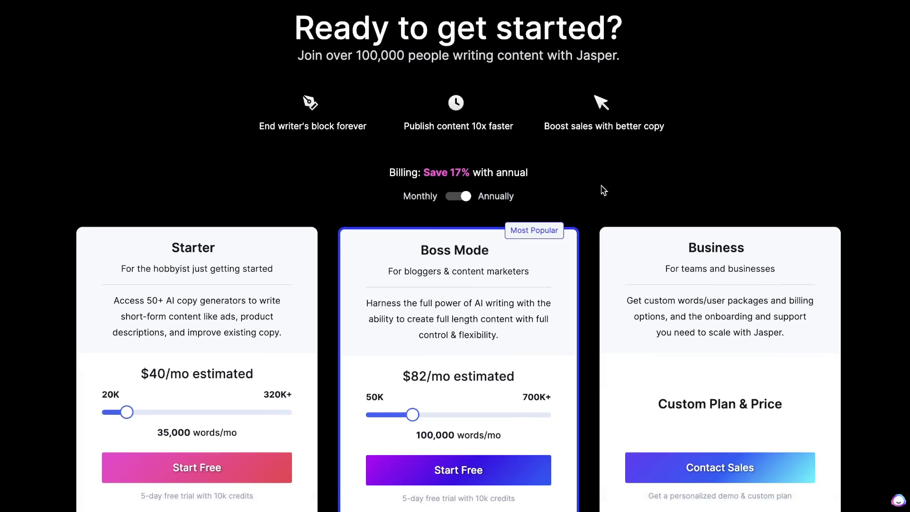
scroll(592, 135, "down", 1)
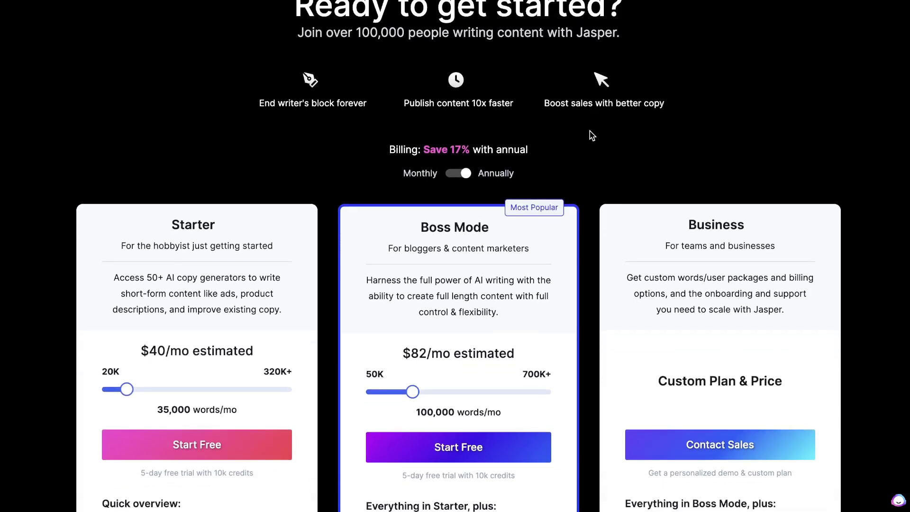
scroll(589, 134, "down", 3)
left_click(481, 121)
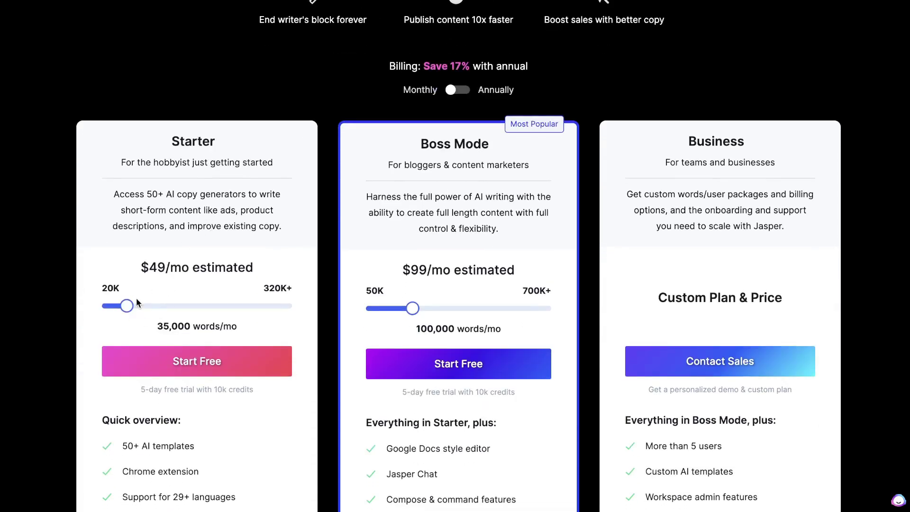
Highlight the Starter plan's monthly word allowance and the Boss Mode plan's monthly price and word allowance.
left_click_drag(179, 328, 191, 328)
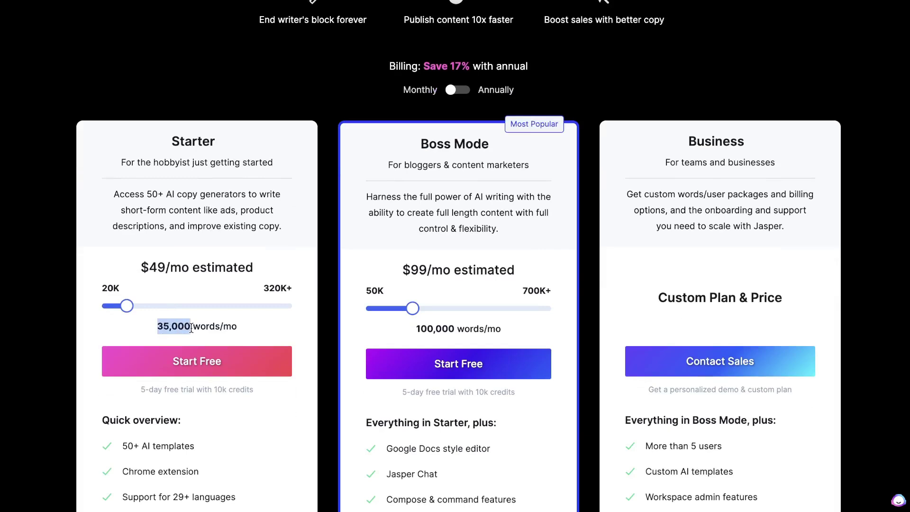
scroll(206, 321, "down", 1)
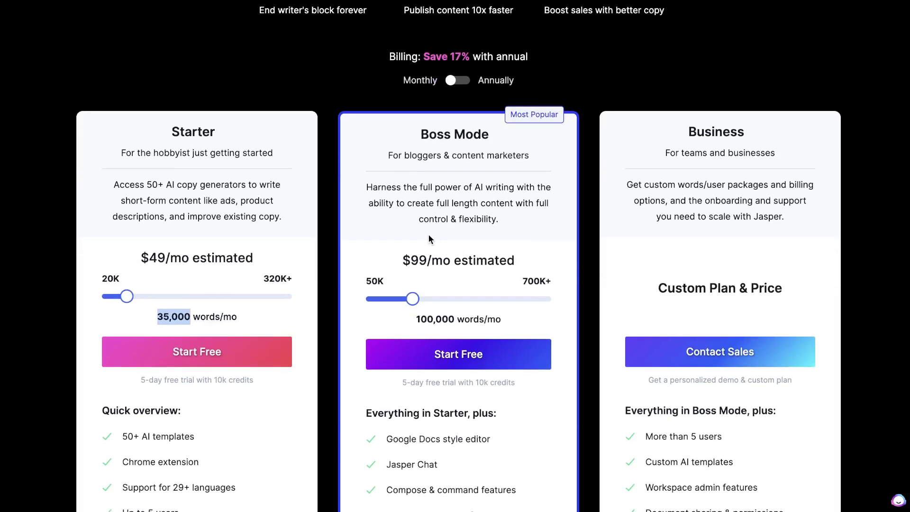
left_click_drag(403, 260, 451, 260)
scroll(454, 300, "down", 2)
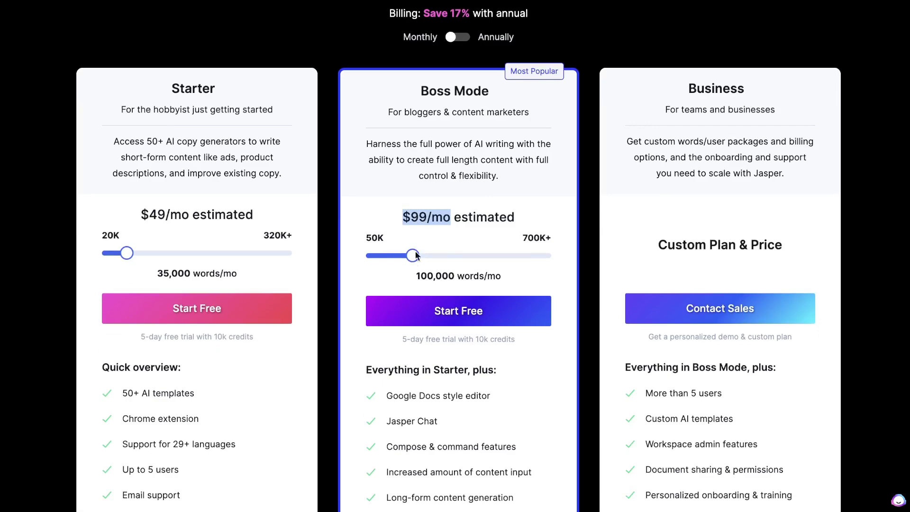
left_click_drag(416, 275, 455, 275)
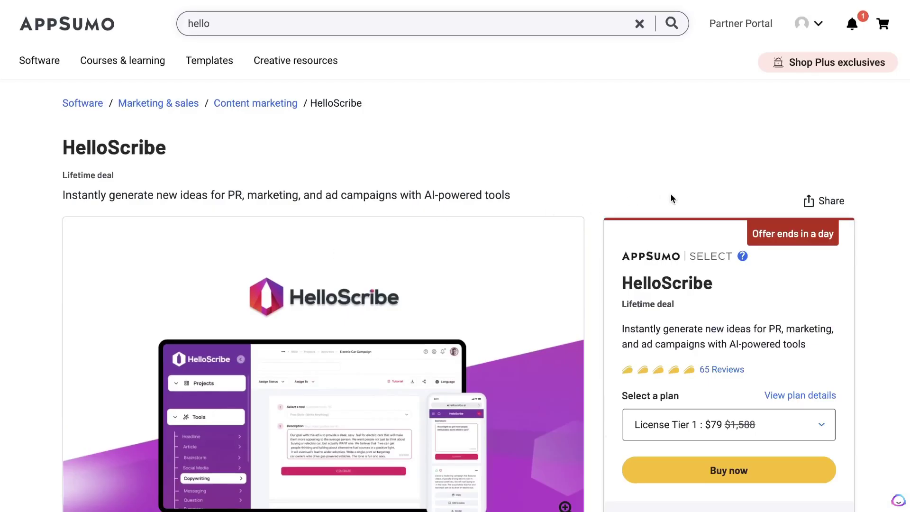
Switch to HelloScribe's AppSumo page and go through the overview to the License Tier 1 and Tier 2 plan cards.
scroll(670, 198, "down", 1)
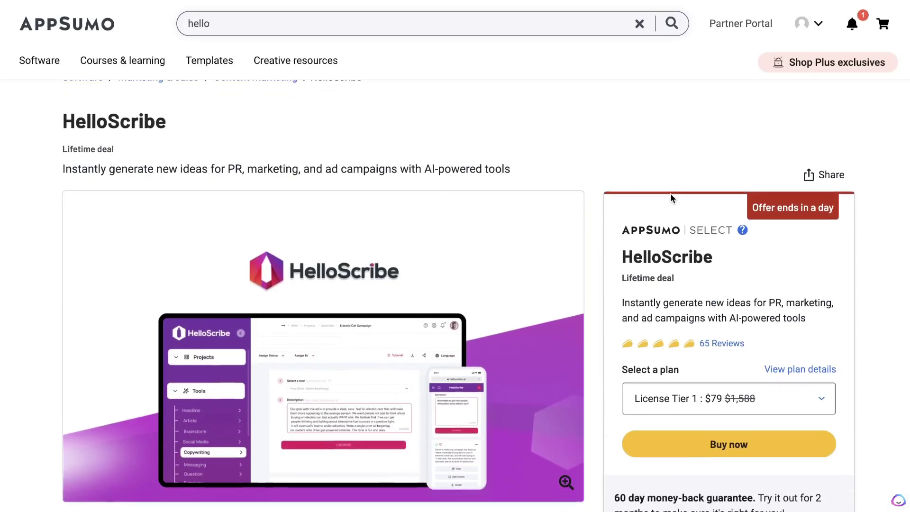
scroll(597, 272, "down", 2)
scroll(597, 268, "down", 10)
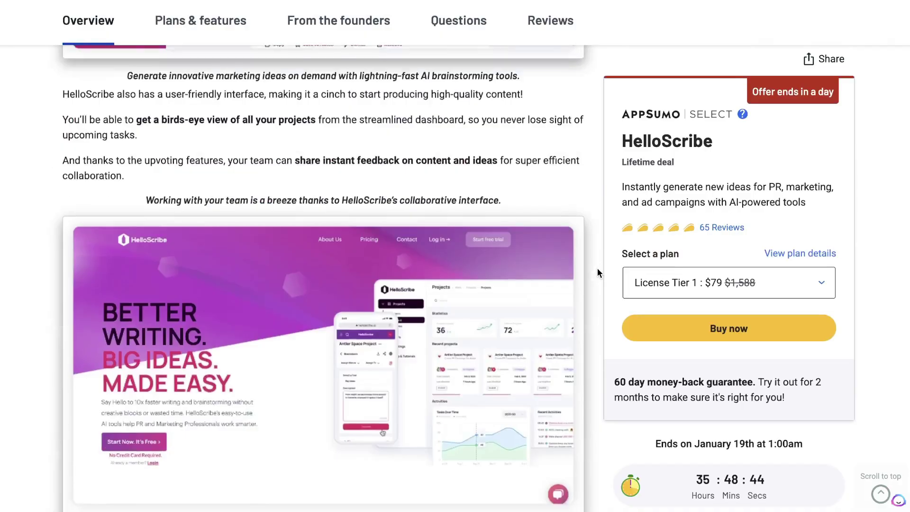
scroll(597, 268, "down", 15)
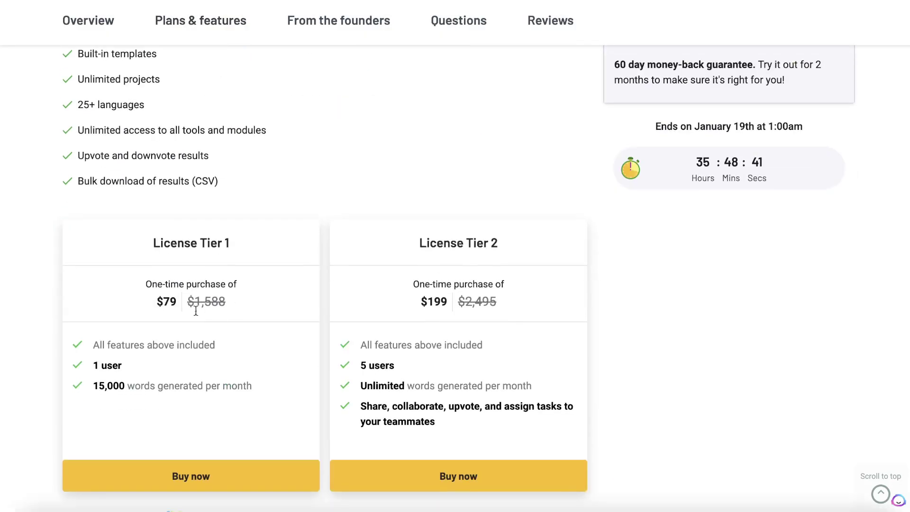
scroll(163, 332, "down", 1)
Highlight the word allowance and user limit of the License Tier 1 plan.
left_click_drag(118, 377, 142, 376)
left_click(96, 353)
left_click_drag(96, 353, 127, 355)
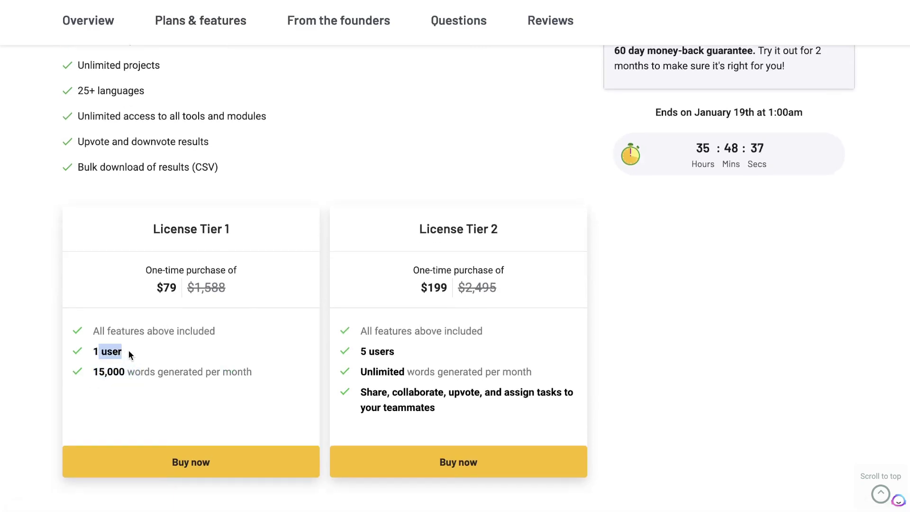
Highlight the License Tier 2 plan's one-time price and monthly word allowance for comparison.
left_click_drag(420, 288, 454, 290)
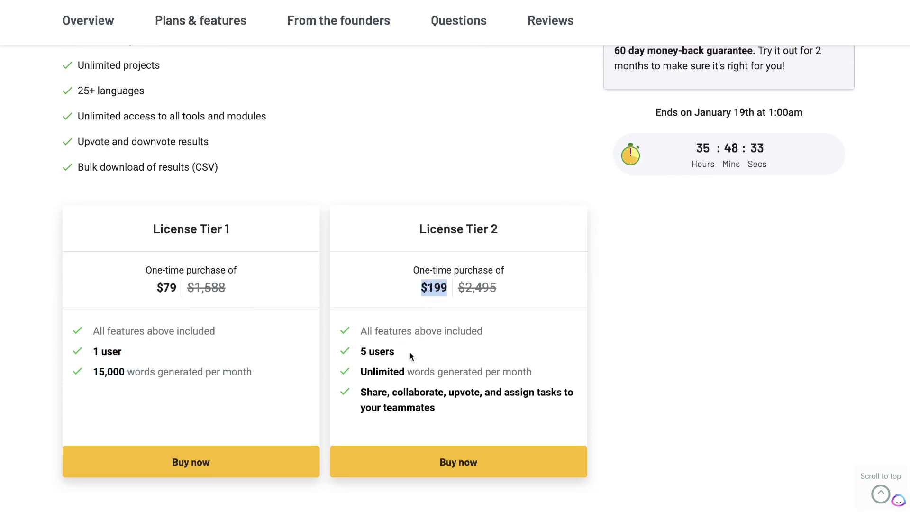
left_click_drag(368, 372, 455, 377)
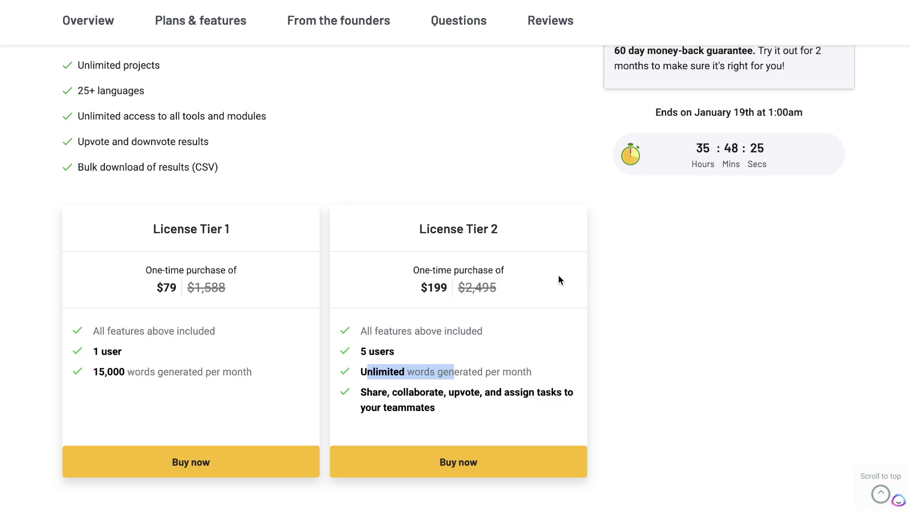
left_click_drag(415, 286, 446, 285)
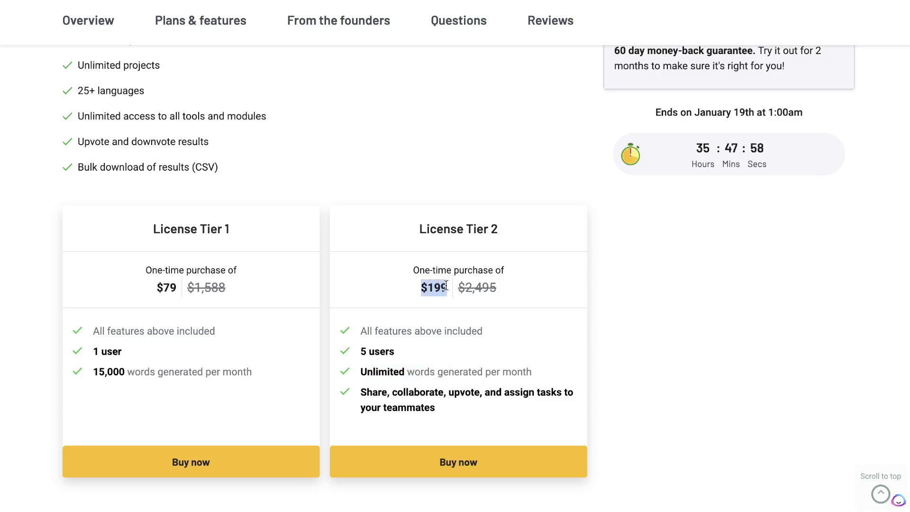
left_click_drag(361, 372, 460, 372)
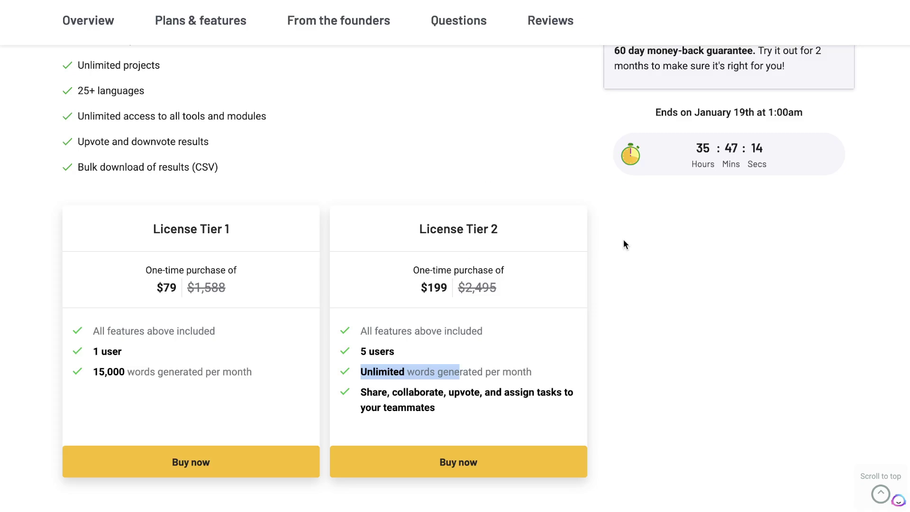
scroll(624, 244, "up", 8)
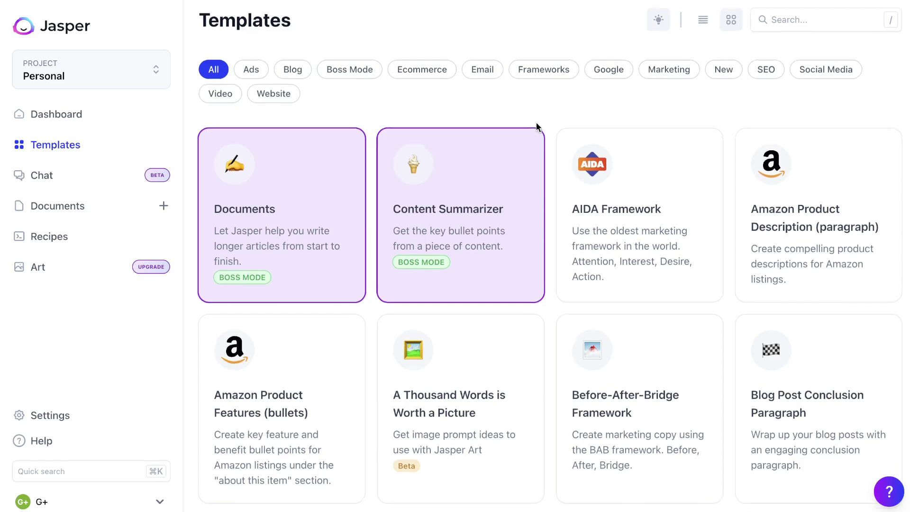
Browse Jasper's template library by category, going through Ads, Blog, Boss Mode and Ecommerce.
scroll(573, 118, "down", 1)
scroll(536, 107, "up", 1)
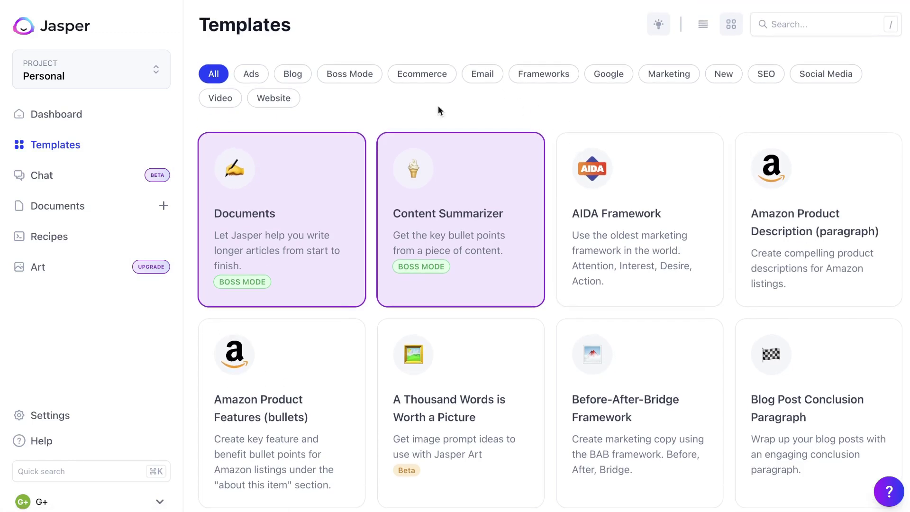
left_click(251, 74)
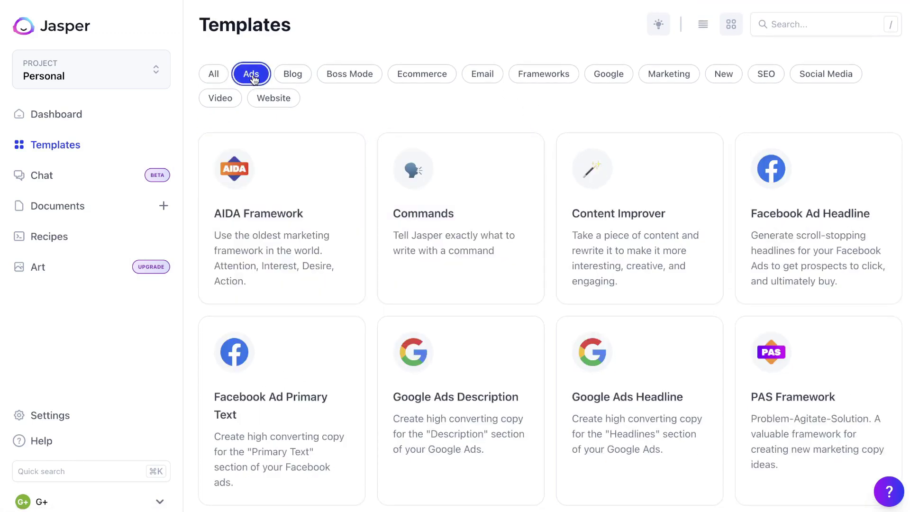
left_click(296, 76)
left_click(353, 80)
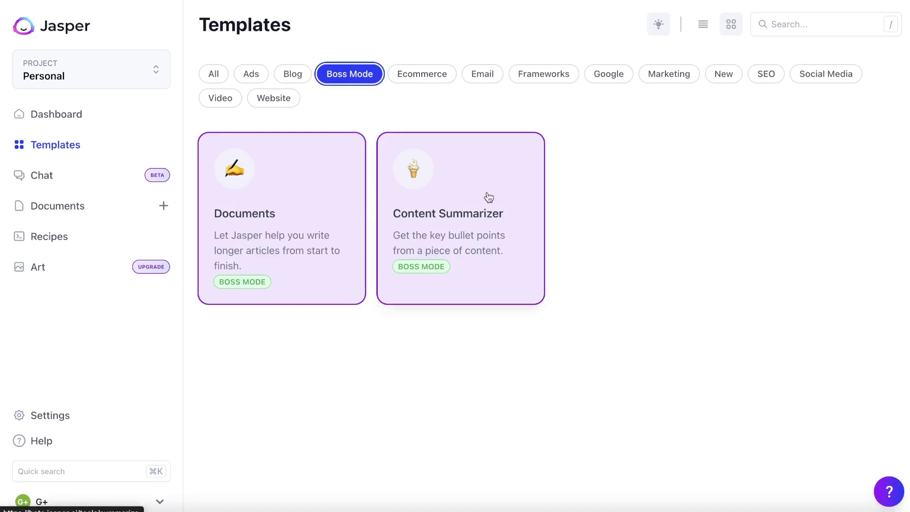
left_click(437, 78)
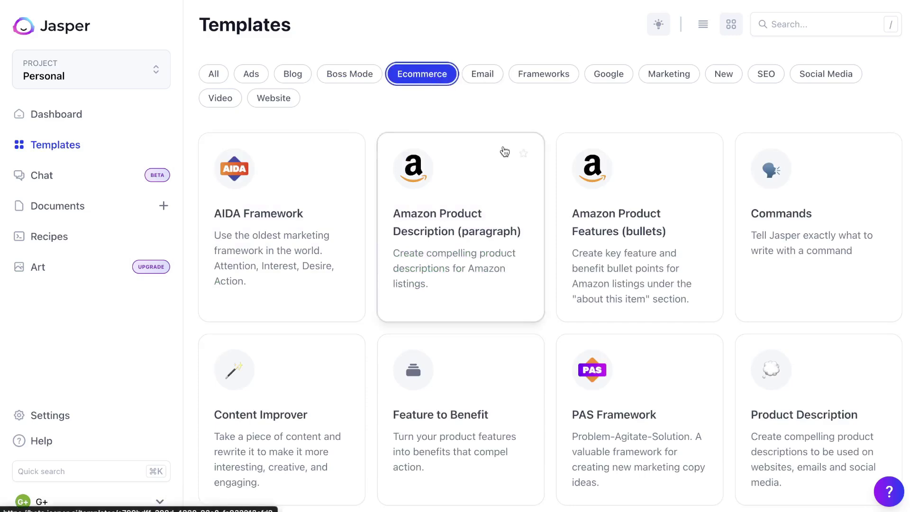
scroll(499, 100, "down", 1)
Filter the templates by Email, Frameworks, Google, Marketing and New, and look over each set.
left_click(496, 52)
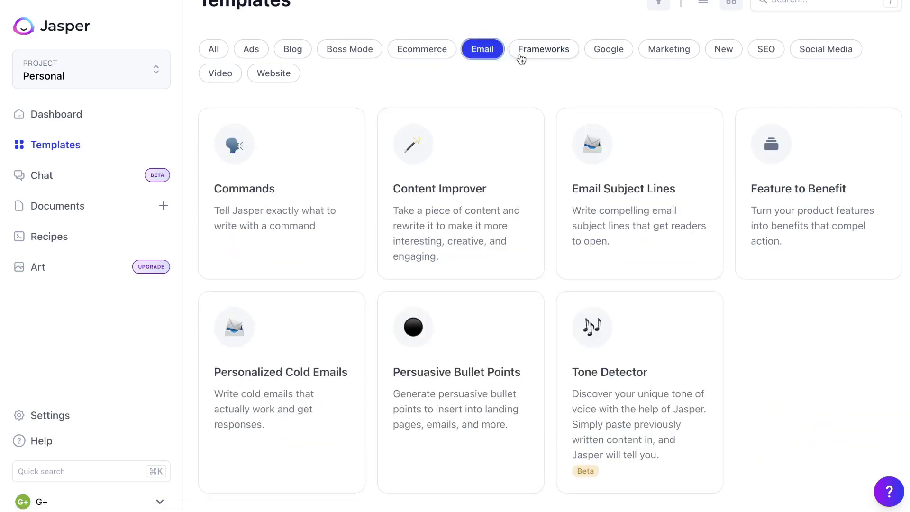
left_click(524, 52)
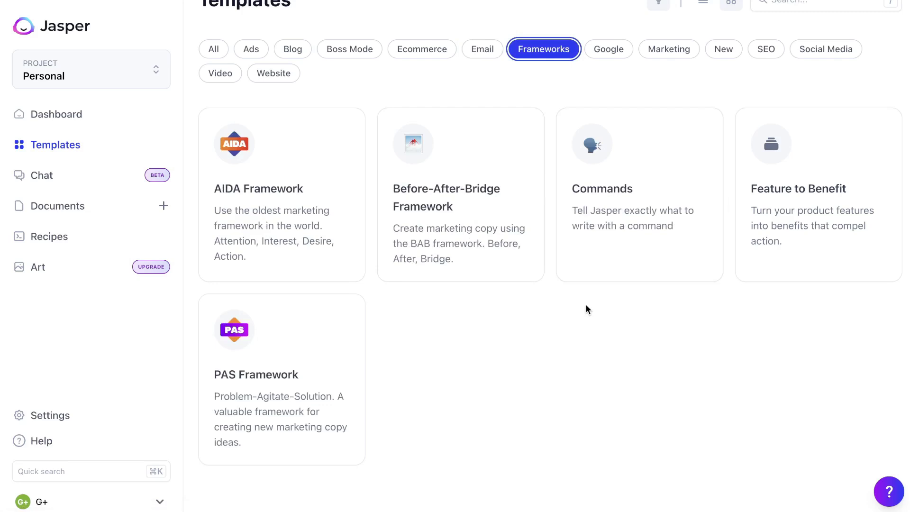
left_click(616, 53)
scroll(631, 186, "down", 1)
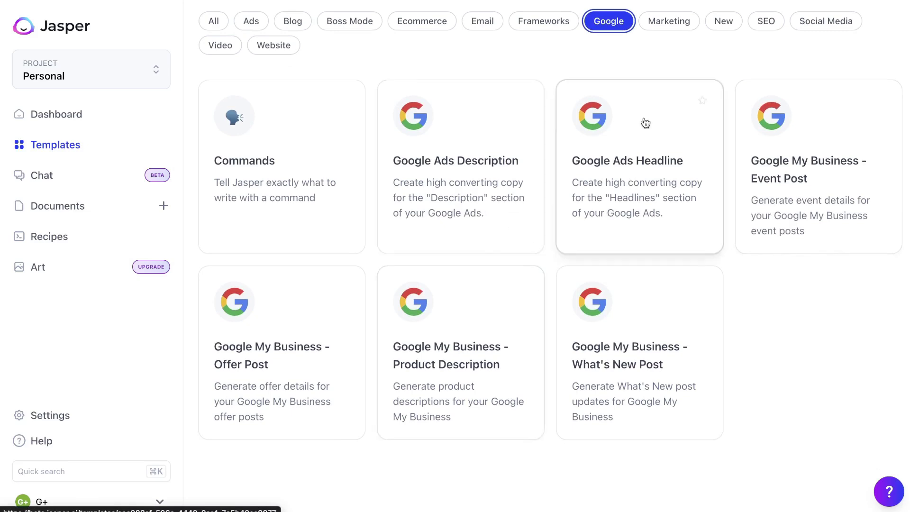
left_click(667, 29)
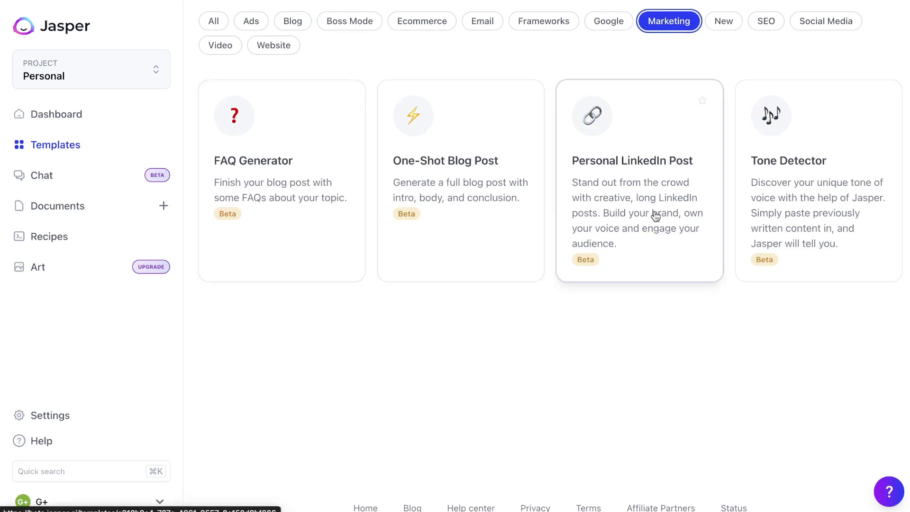
left_click(724, 21)
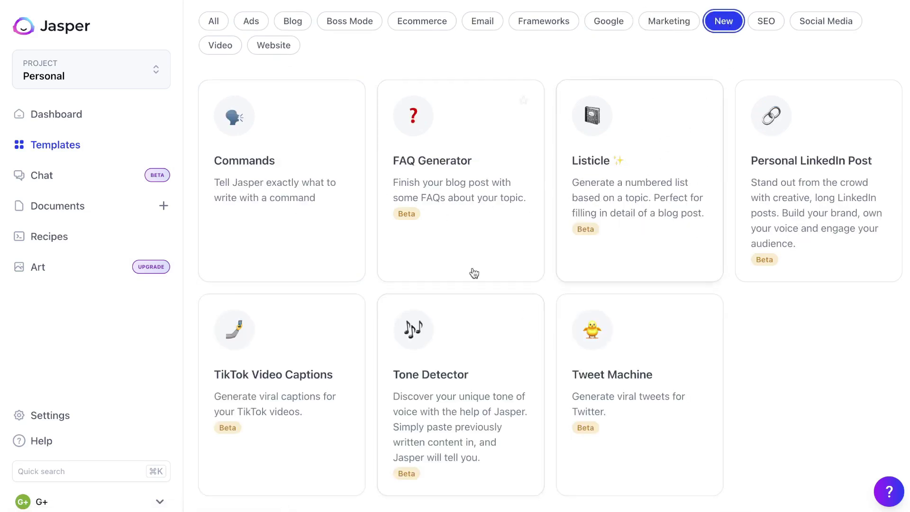
scroll(584, 290, "down", 1)
Look through the templates in the SEO and Social Media categories.
scroll(750, 253, "up", 3)
left_click(764, 78)
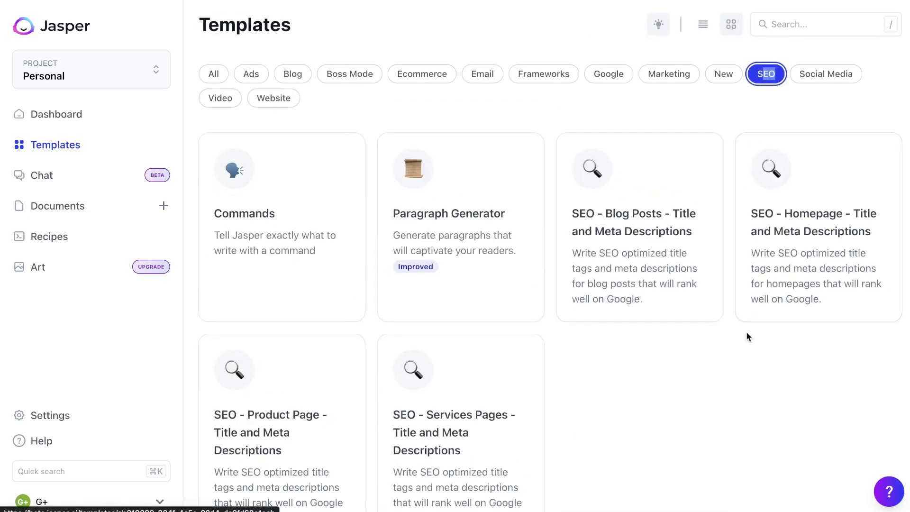
scroll(746, 335, "down", 1)
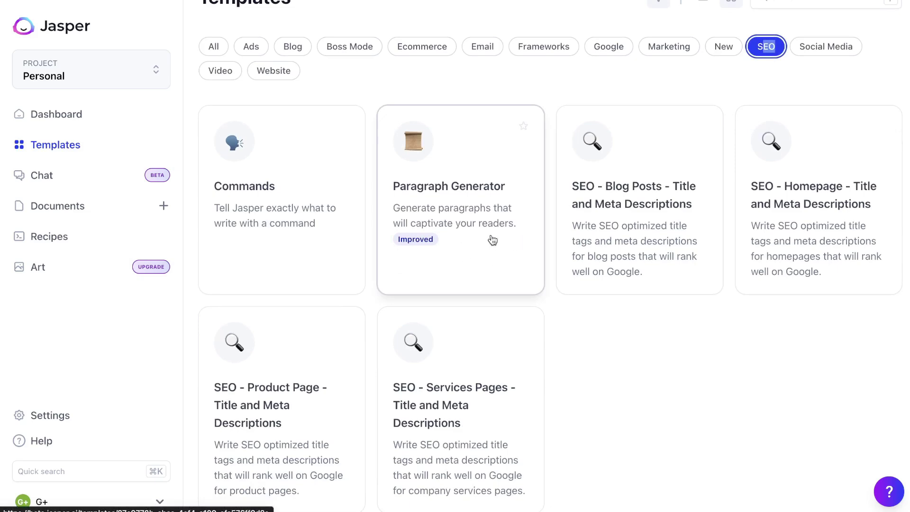
scroll(574, 368, "down", 1)
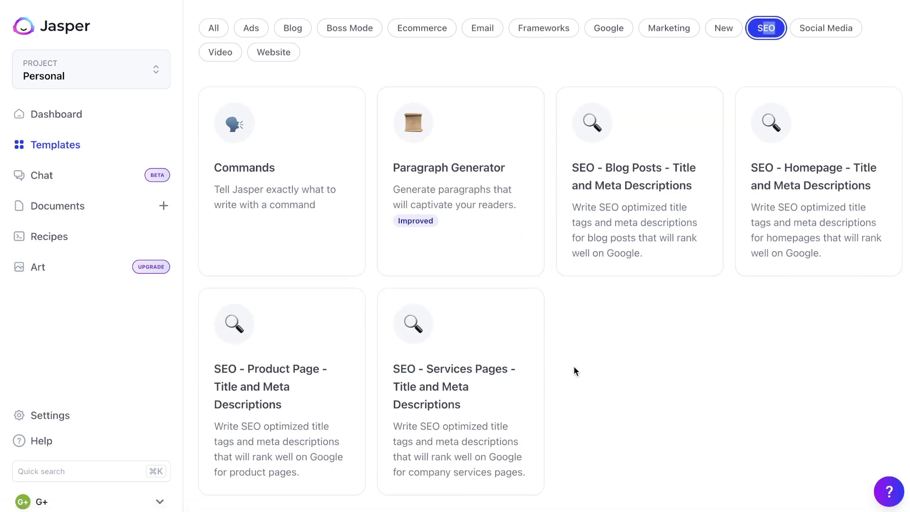
left_click(821, 29)
scroll(567, 282, "down", 2)
Review the Website templates, and return the library to showing all categories.
left_click(274, 11)
scroll(518, 174, "down", 1)
scroll(518, 173, "up", 4)
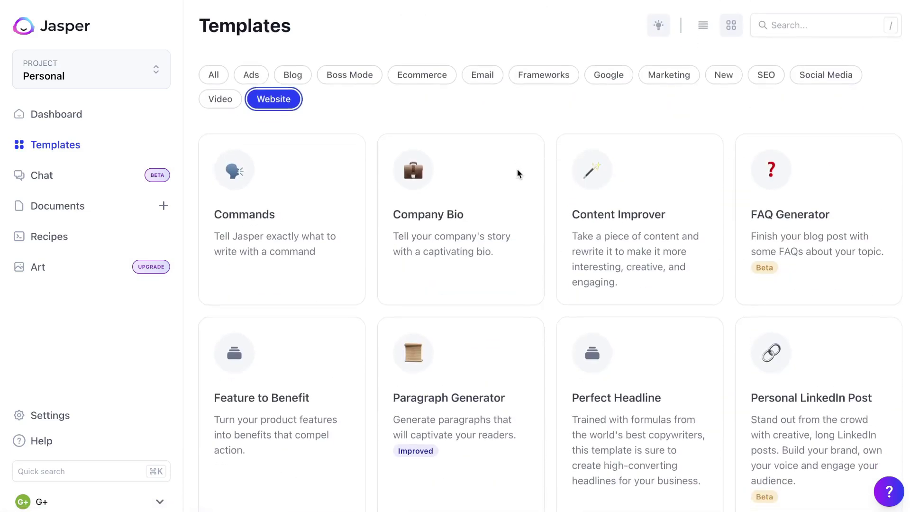
left_click(214, 74)
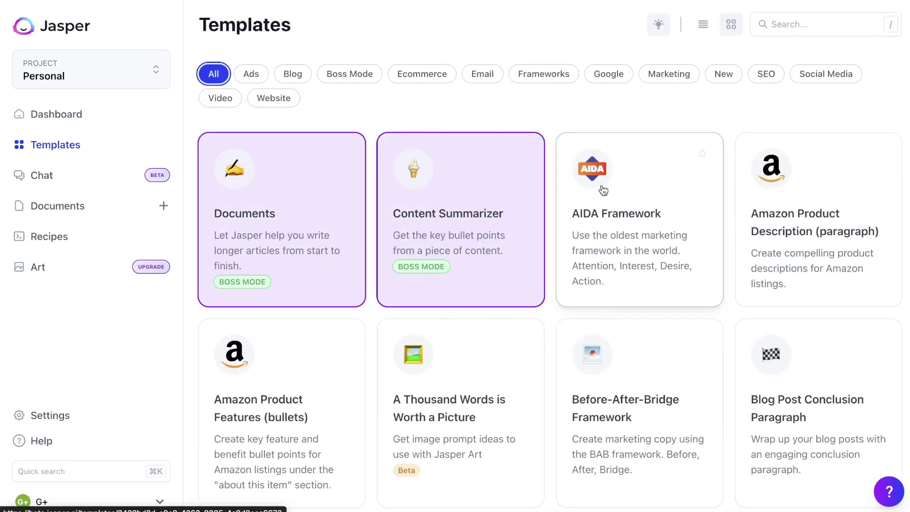
scroll(603, 189, "down", 1)
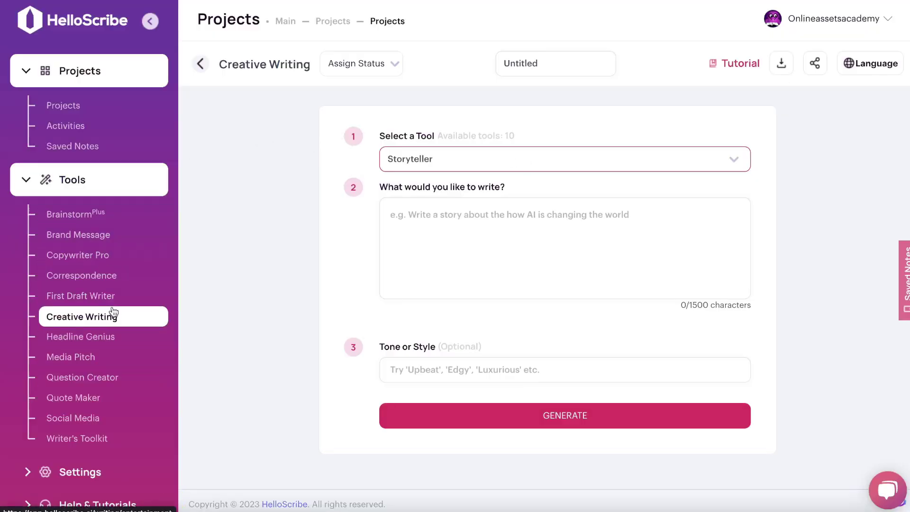
Switch to HelloScribe, open the Brainstorm Plus tool and look through its list of idea types.
scroll(112, 314, "down", 1)
left_click(95, 214)
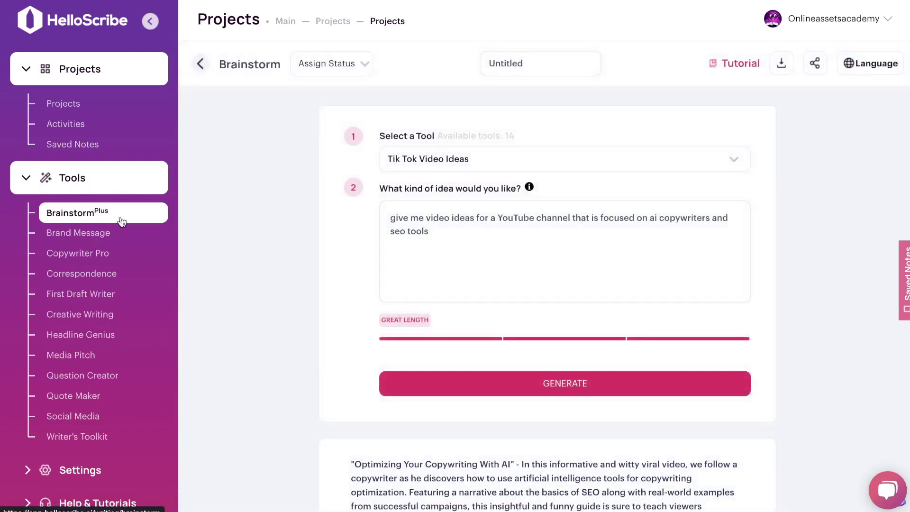
left_click(428, 161)
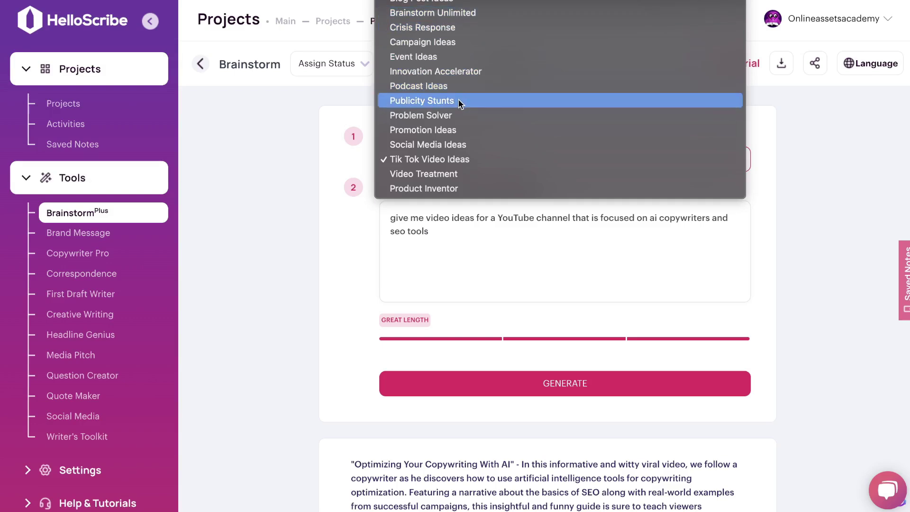
left_click(255, 155)
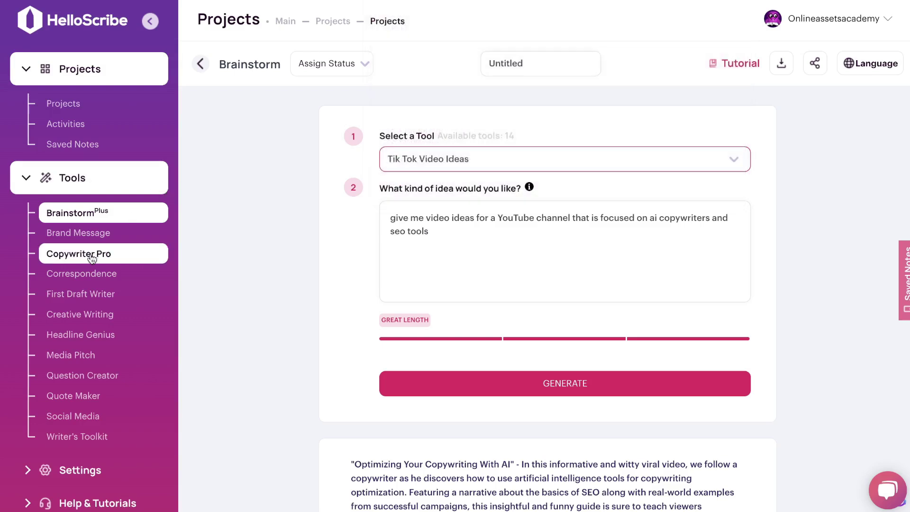
Review the lists of available writing tools in Brand Message and Copywriter Pro.
left_click(98, 236)
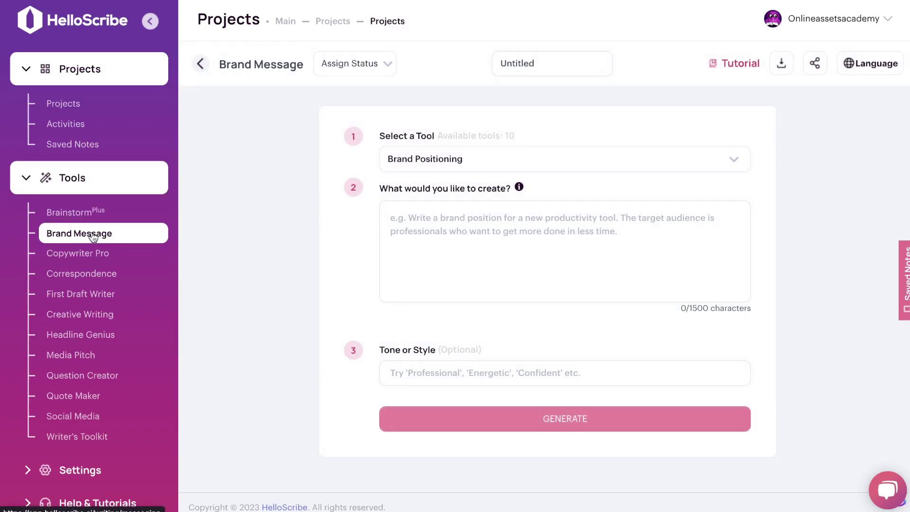
left_click(415, 161)
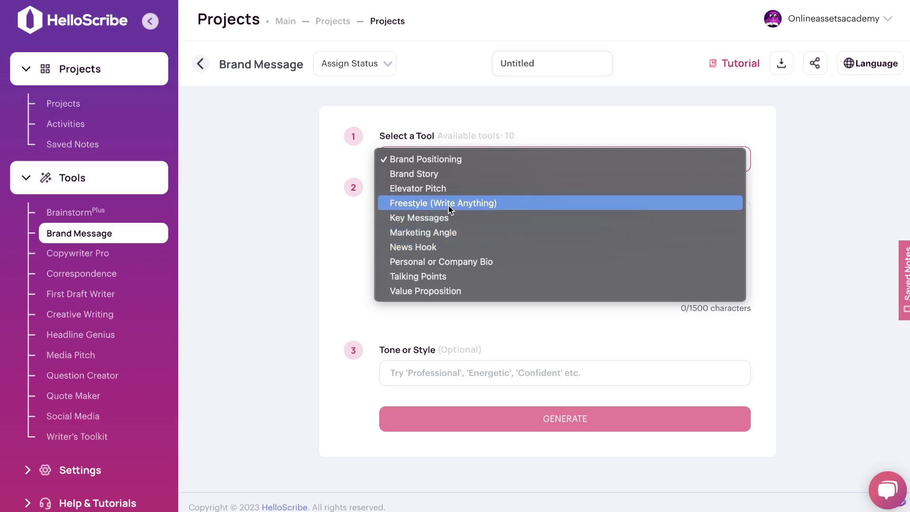
left_click(302, 175)
left_click(79, 254)
left_click(421, 160)
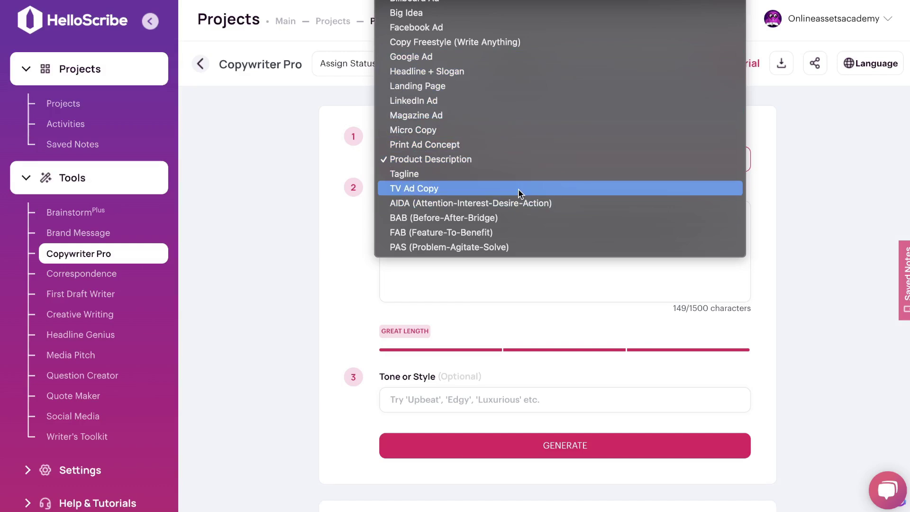
View the Correspondence form and the First Draft Writer editor.
left_click(101, 273)
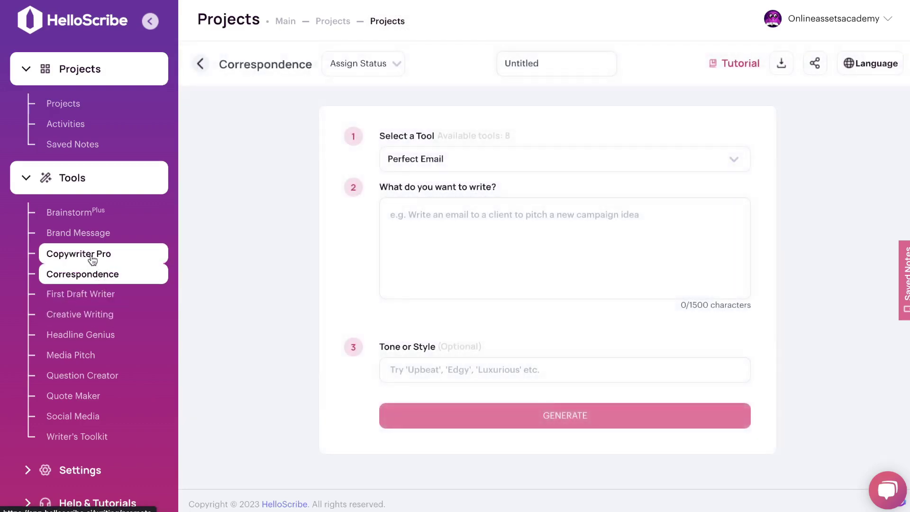
left_click(83, 255)
left_click(90, 294)
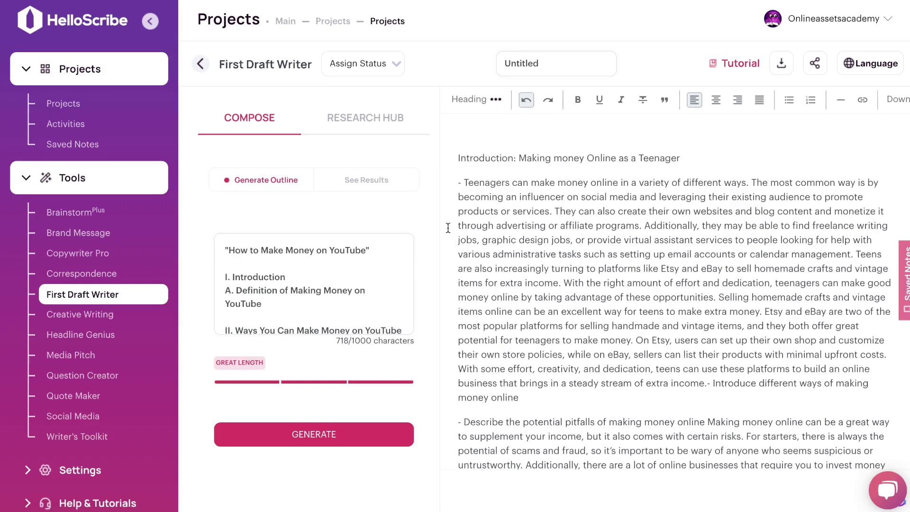
Examine the lists of available tools in Creative Writing and Headline Genius.
left_click(116, 315)
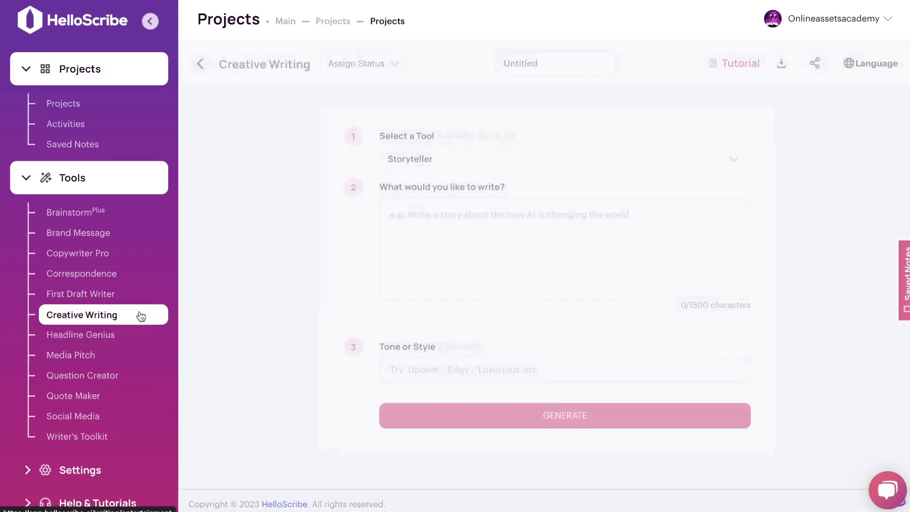
left_click(426, 152)
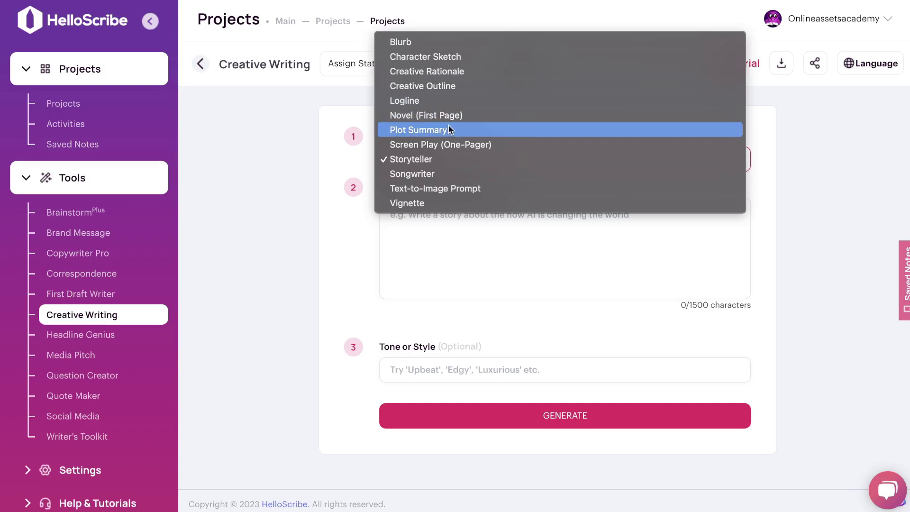
left_click(112, 338)
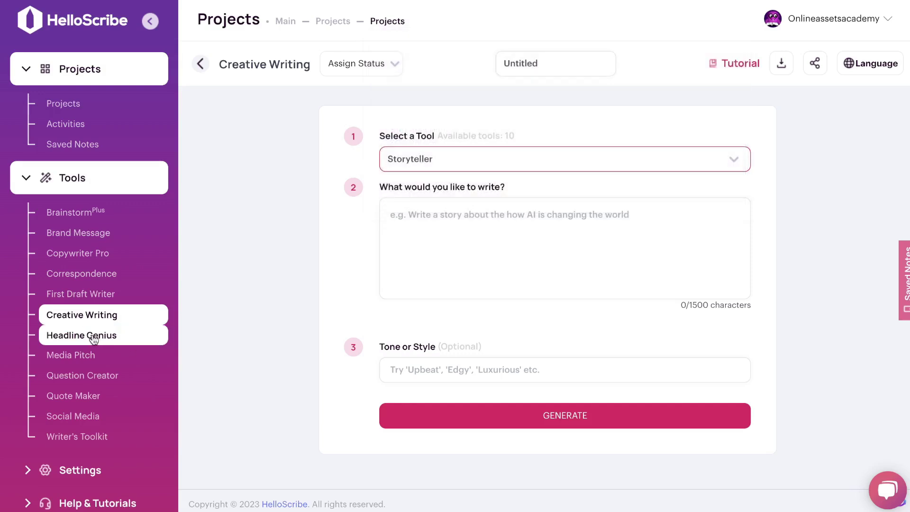
left_click(95, 335)
left_click(478, 159)
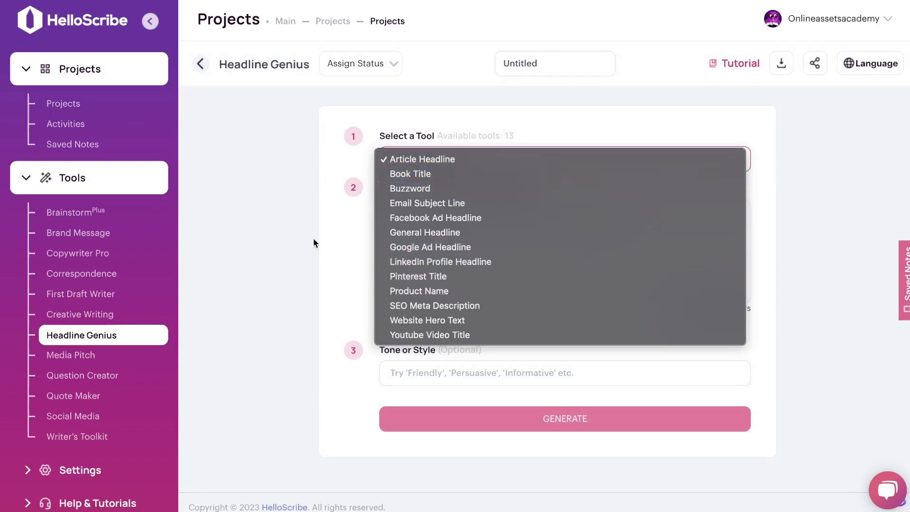
Open Question Creator and check which question types it offers.
left_click(67, 361)
left_click(64, 375)
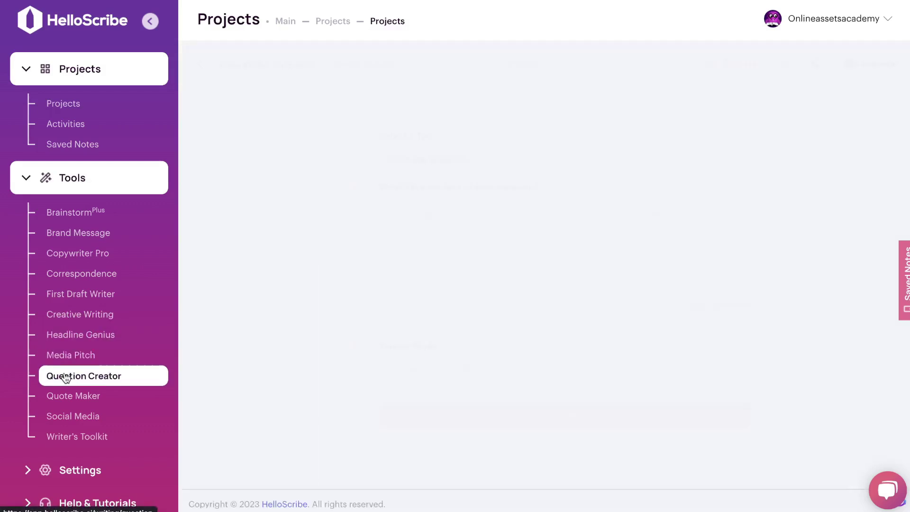
left_click(433, 163)
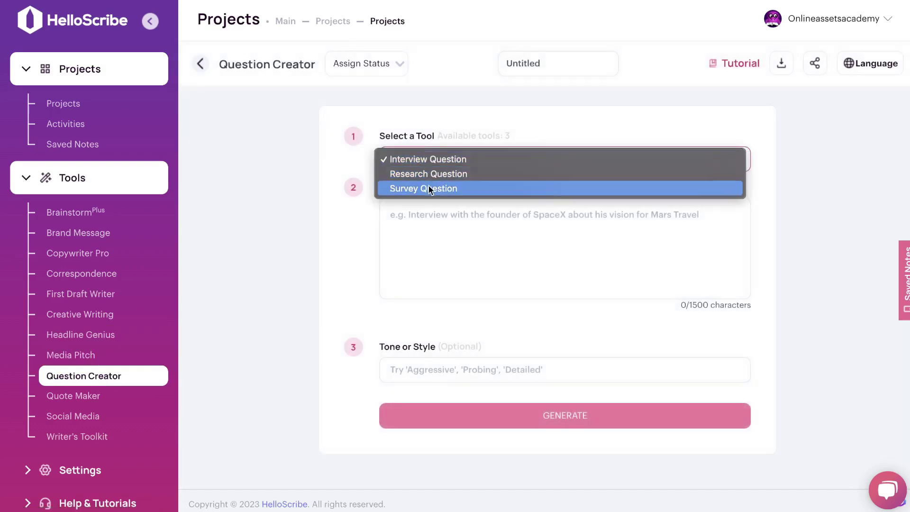
Go through the Quote Maker, Social Media and Writer's Toolkit tools.
left_click(94, 398)
left_click(94, 398)
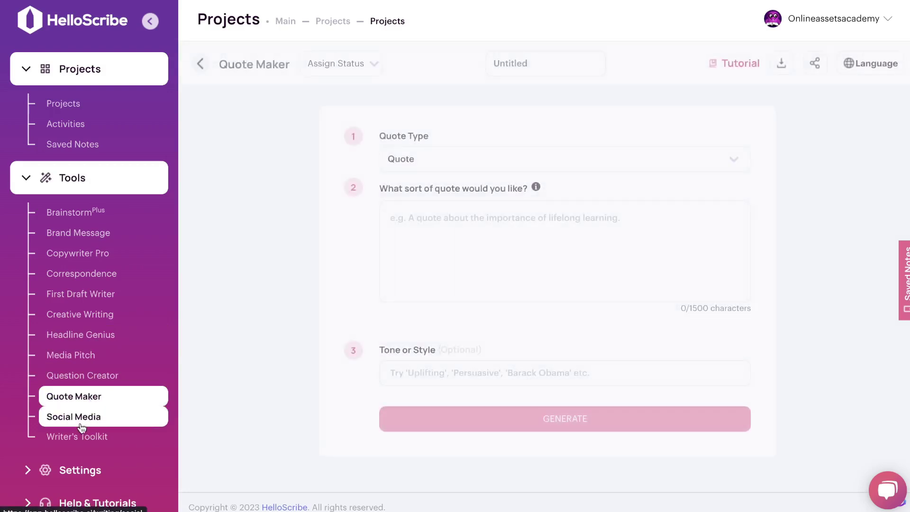
left_click(90, 416)
left_click(85, 438)
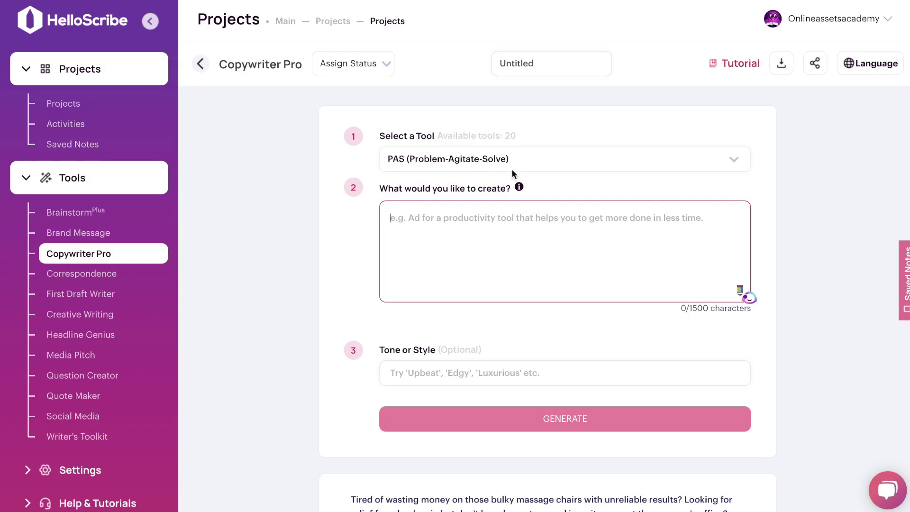
Choose PAS (Problem-Agitate-Solve) and enter the prompt "Write copy for an online coach that helps people overcome their limiting beleifs when it comes to starting an online business.".
left_click(522, 159)
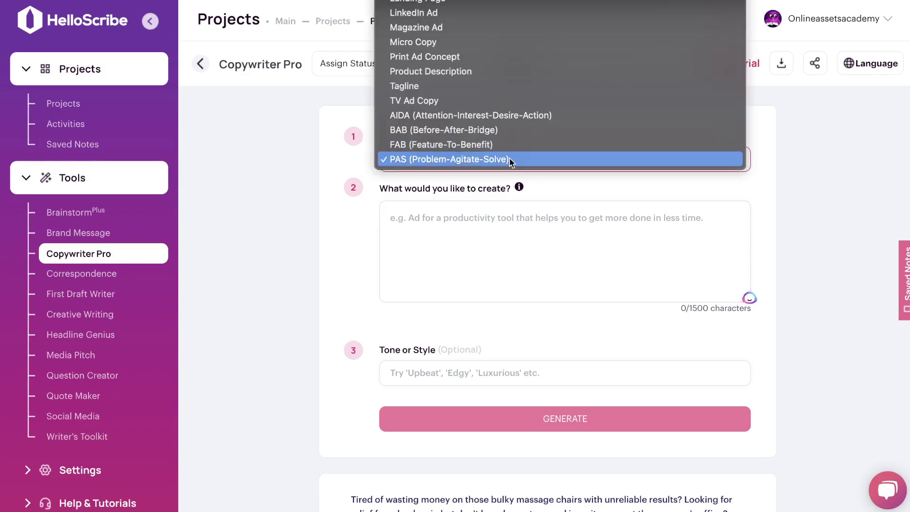
left_click(510, 159)
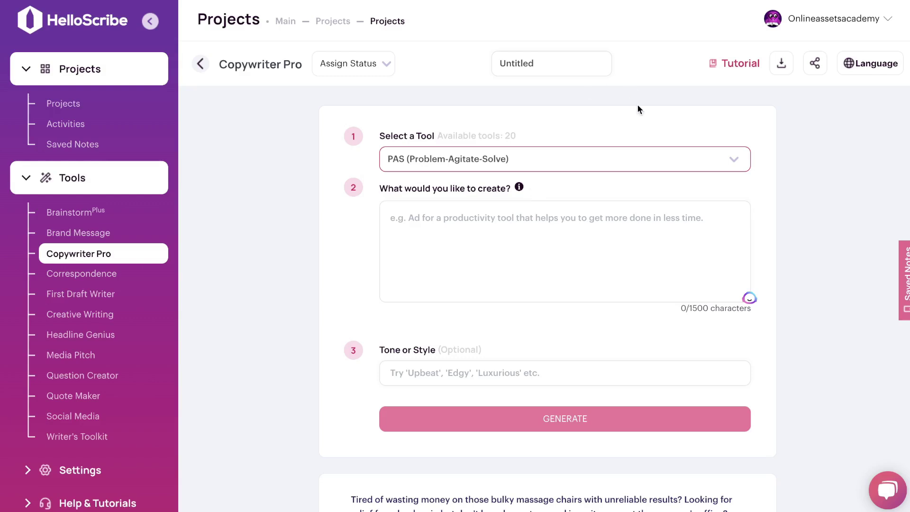
left_click(586, 242)
type("Write copy for an online coach that helps people overcome their limiting beleifs when it comes to starting an online business.")
left_click_drag(585, 241, 402, 218)
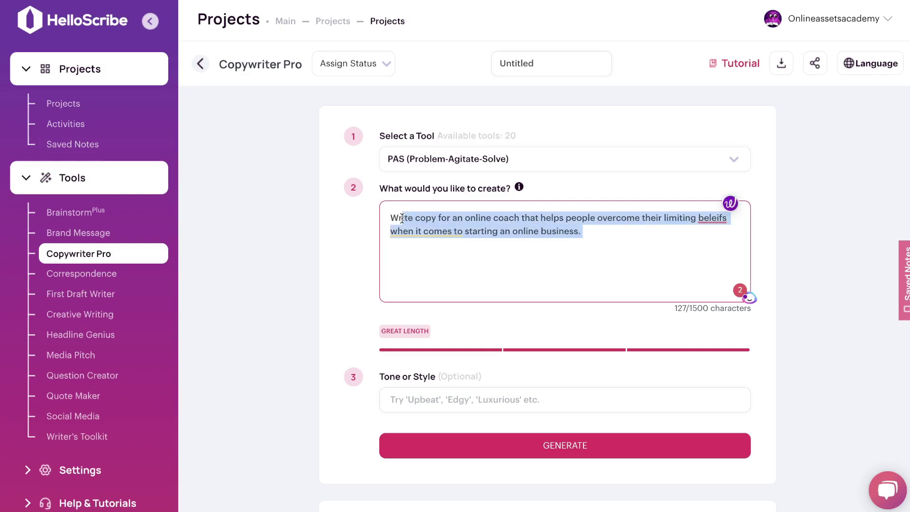
left_click(683, 224)
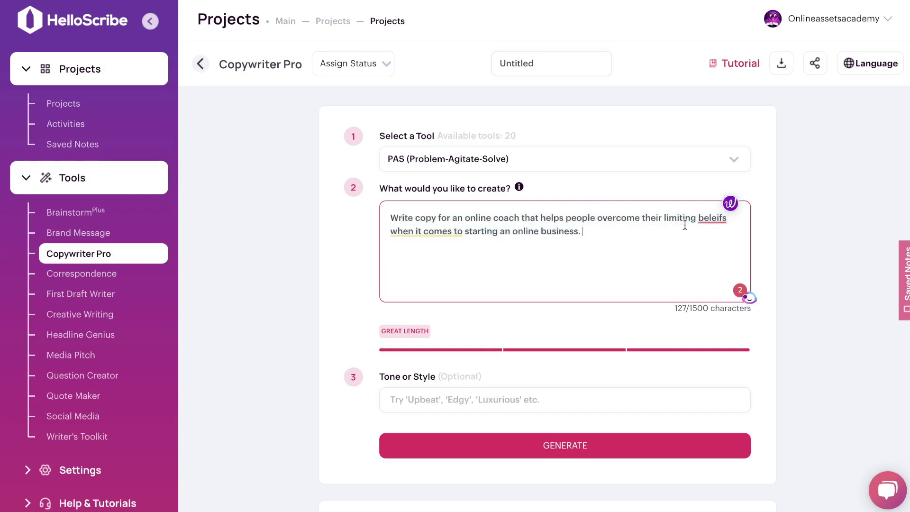
Correct the misspelled "beleifs" to "beliefs" in the PAS prompt and copy the whole prompt.
mouse_move(713, 222)
left_click(616, 266)
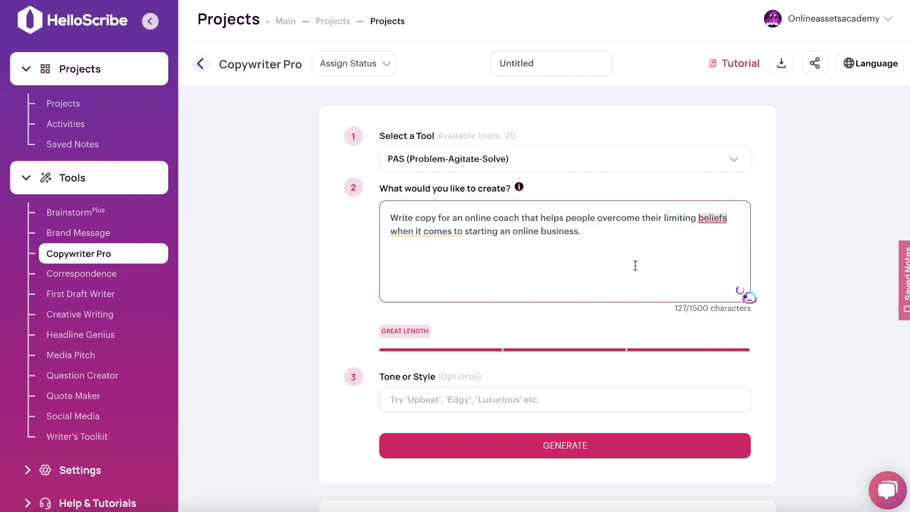
triple_click(519, 223)
key("super+c")
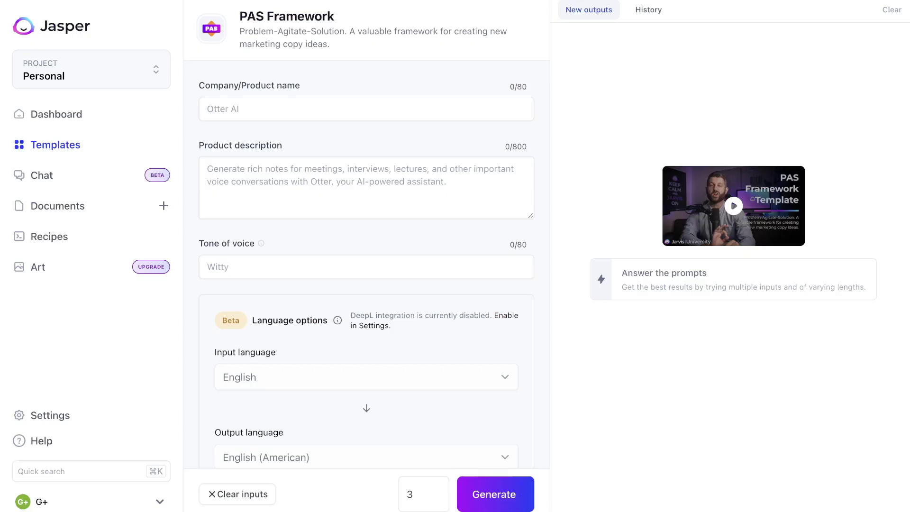
In Jasper's PAS Framework, paste the prompt as product description, name the company Digital Creator Avi, and generate 3 outputs.
left_click(374, 177)
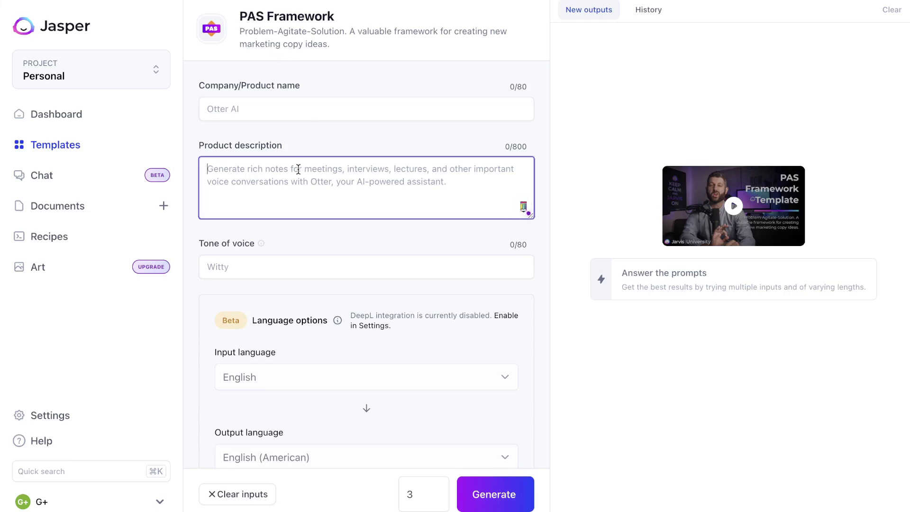
key("super+v")
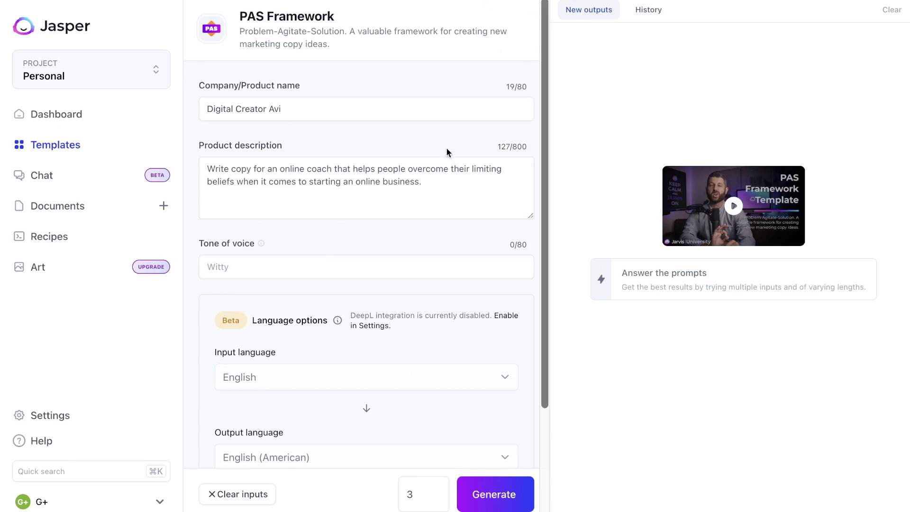
left_click(484, 492)
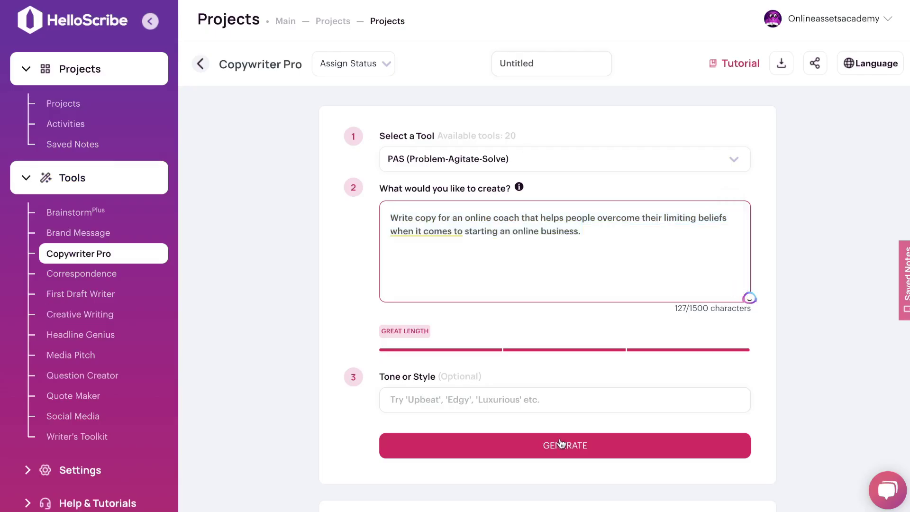
Switch to HelloScribe, generate the PAS copy from the corrected prompt, and read the first result.
left_click(561, 444)
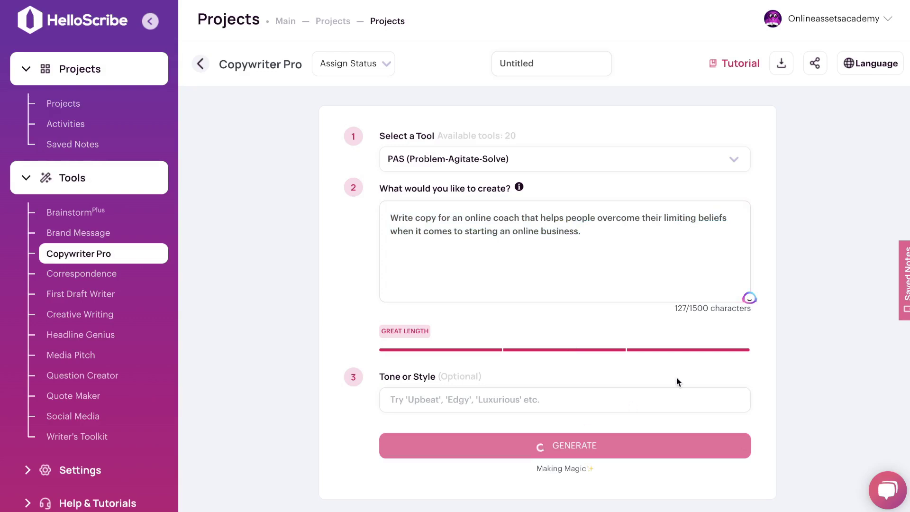
scroll(626, 291, "down", 6)
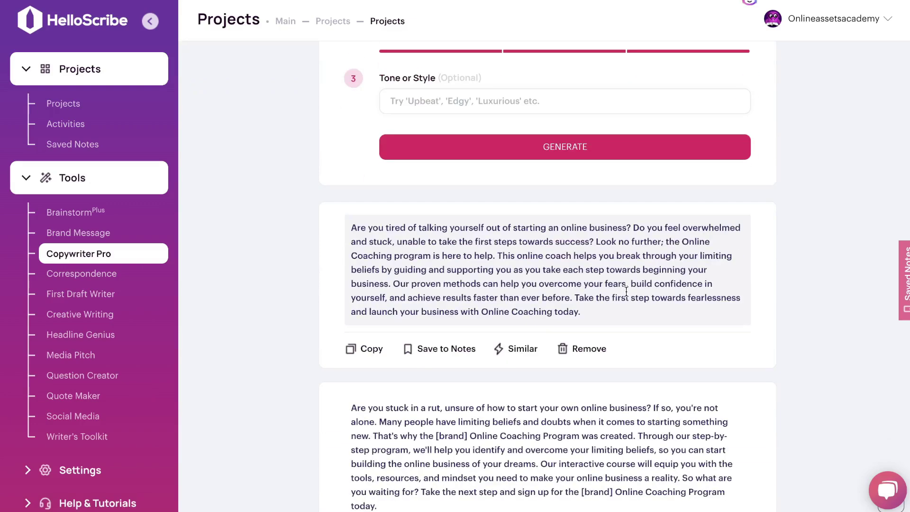
scroll(545, 237, "down", 1)
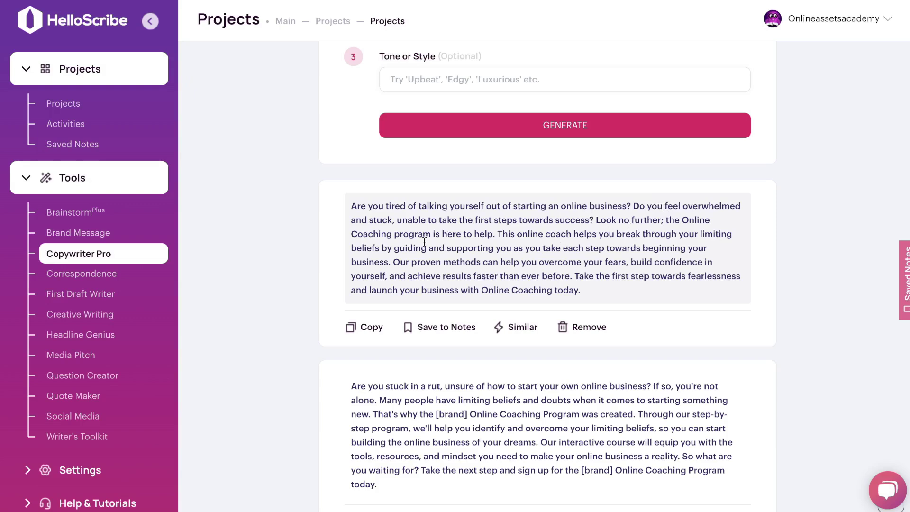
scroll(522, 243, "down", 1)
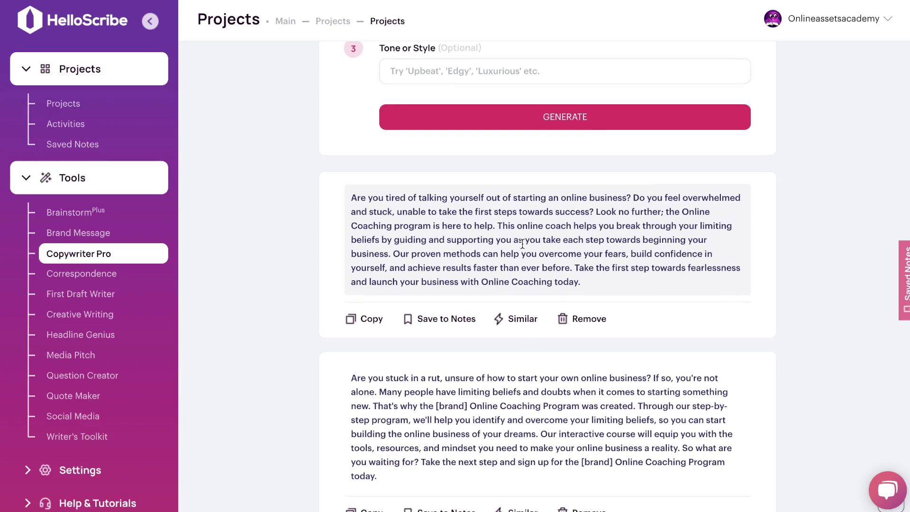
scroll(522, 243, "down", 1)
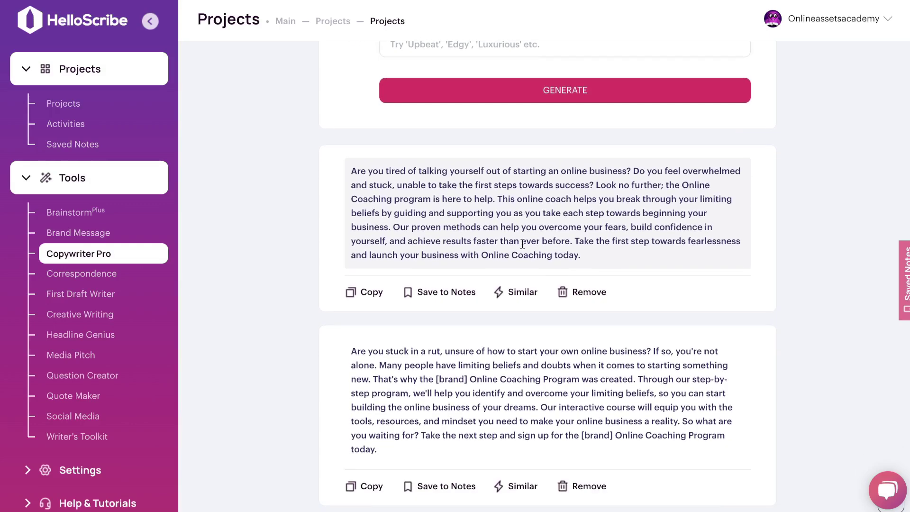
Read the second generated PAS version, including how it uses the [brand] placeholder.
scroll(522, 244, "down", 2)
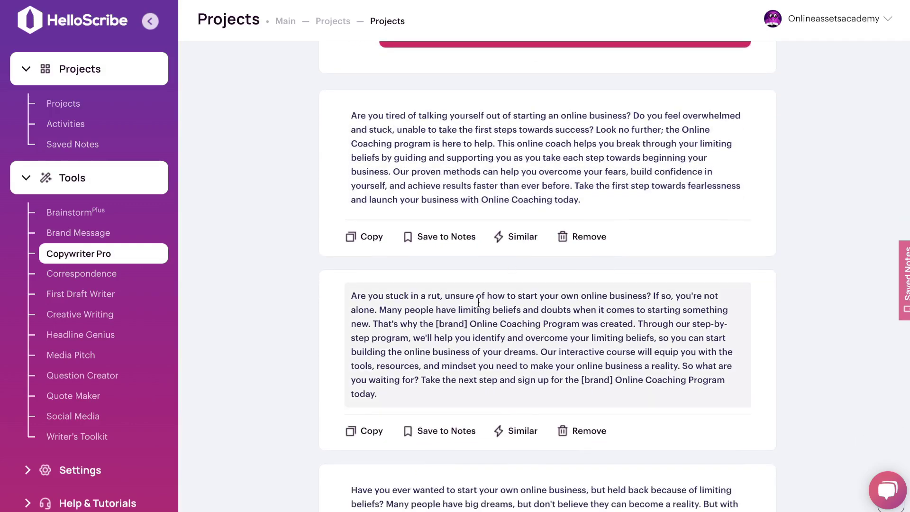
scroll(556, 308, "down", 1)
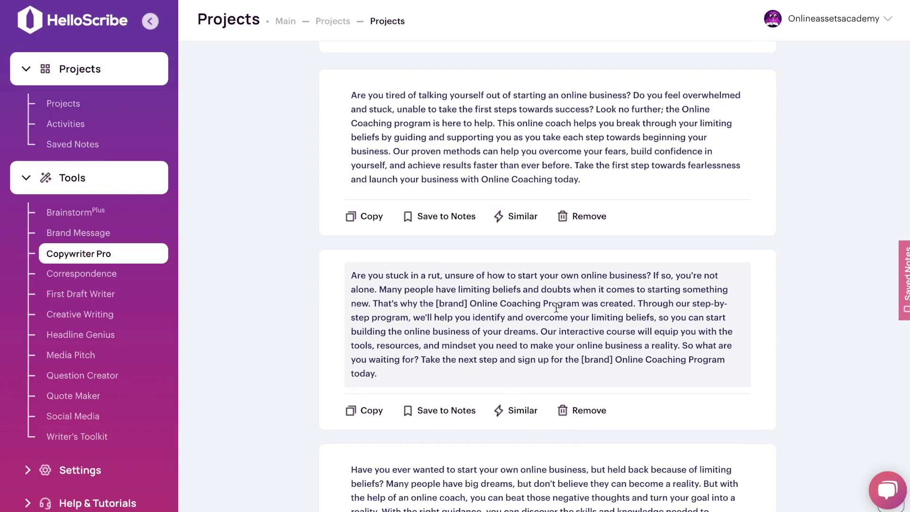
scroll(556, 307, "down", 1)
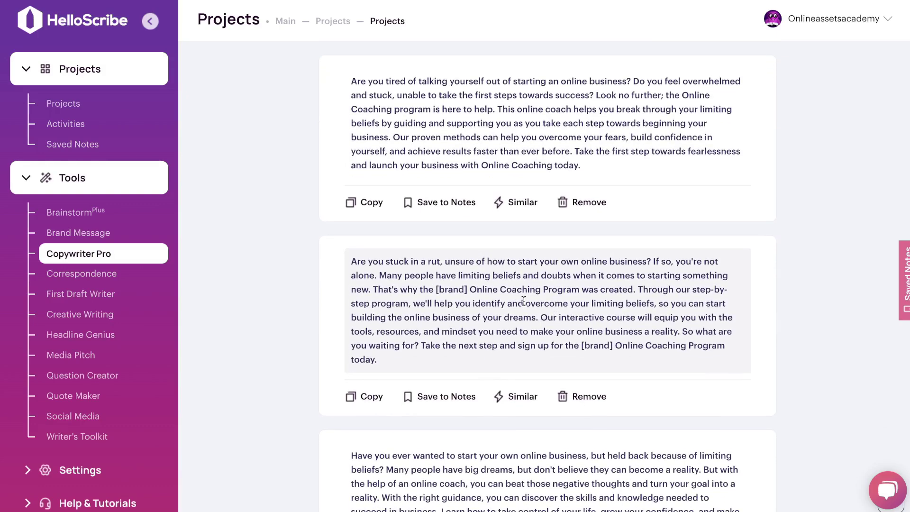
scroll(528, 301, "down", 1)
scroll(561, 298, "down", 1)
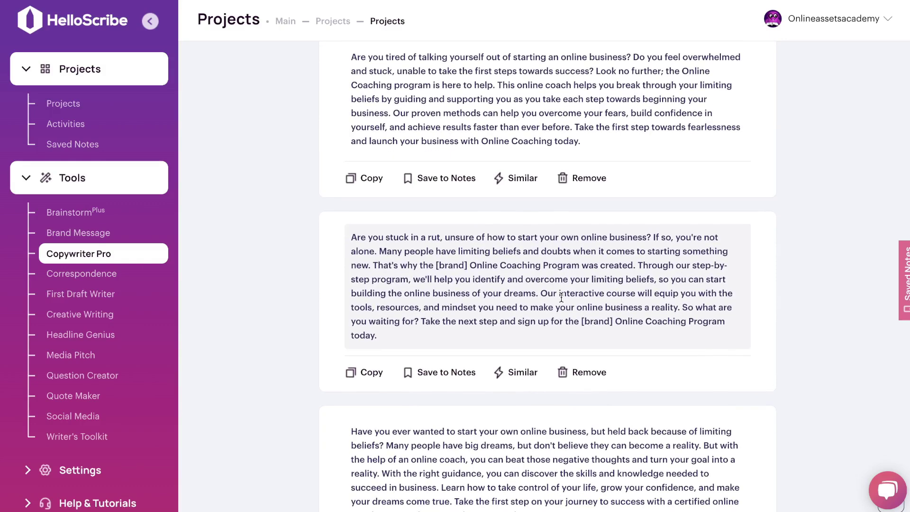
scroll(561, 297, "down", 1)
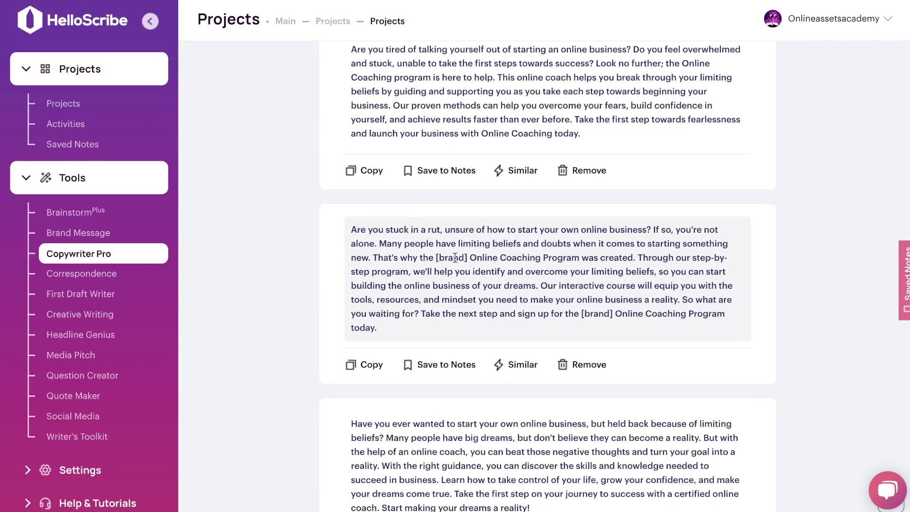
scroll(599, 264, "down", 1)
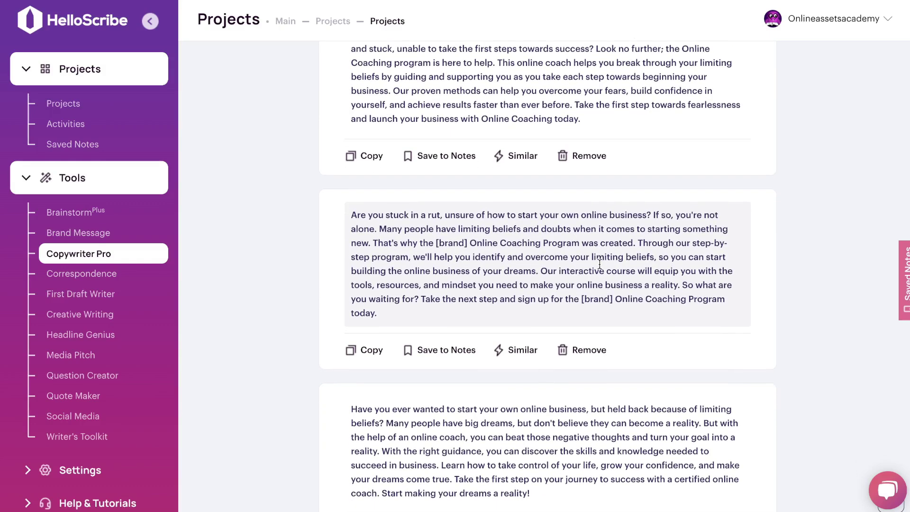
scroll(599, 264, "down", 1)
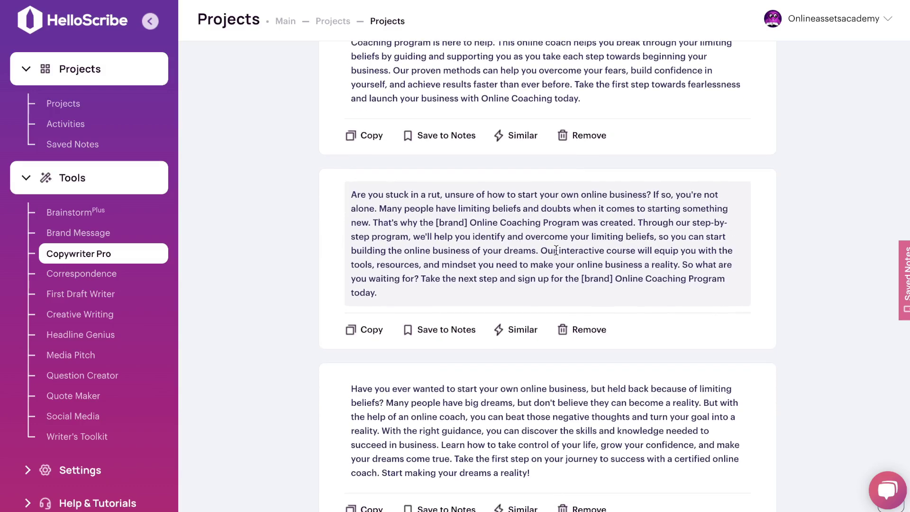
Read the third and fourth generated PAS versions and go back over the prompt form and first result.
scroll(581, 247, "down", 2)
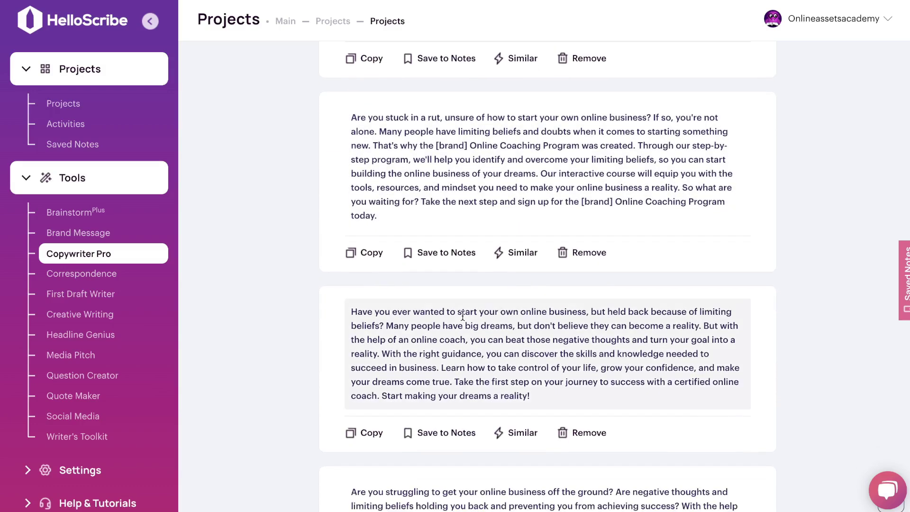
scroll(476, 324, "down", 1)
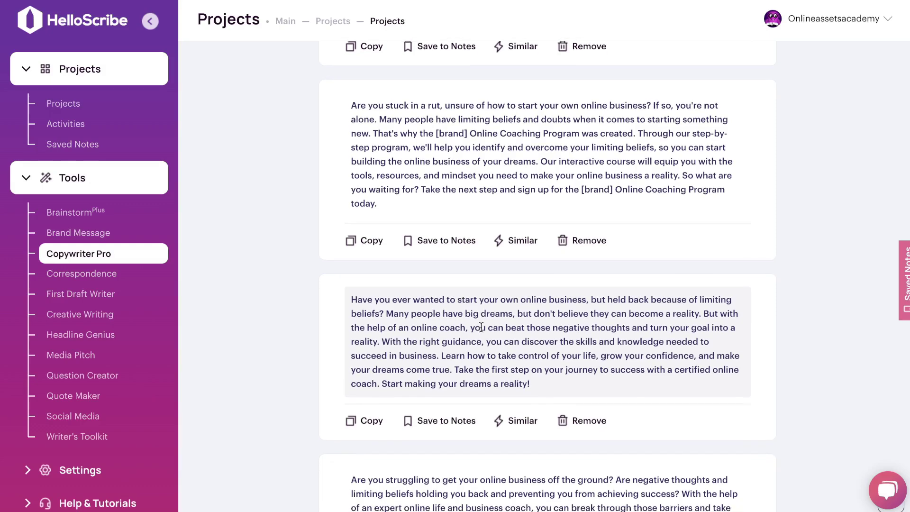
scroll(481, 326, "down", 1)
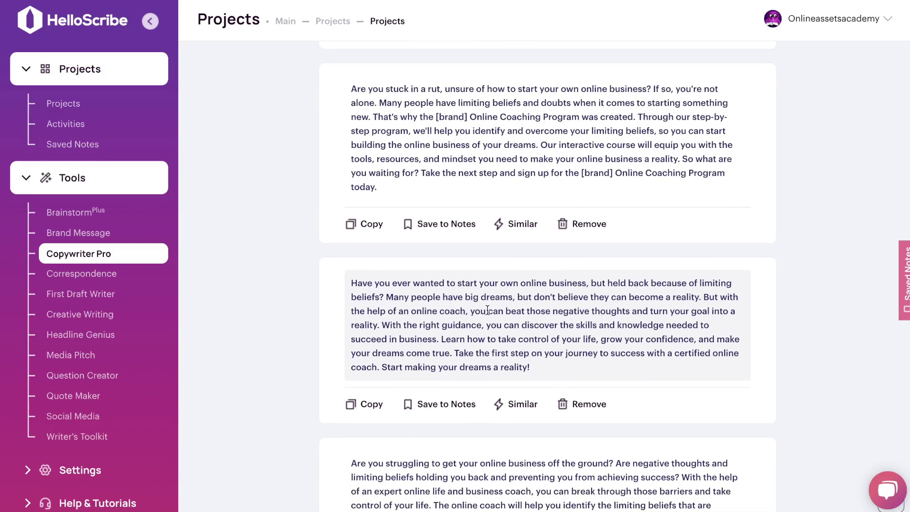
scroll(487, 311, "down", 1)
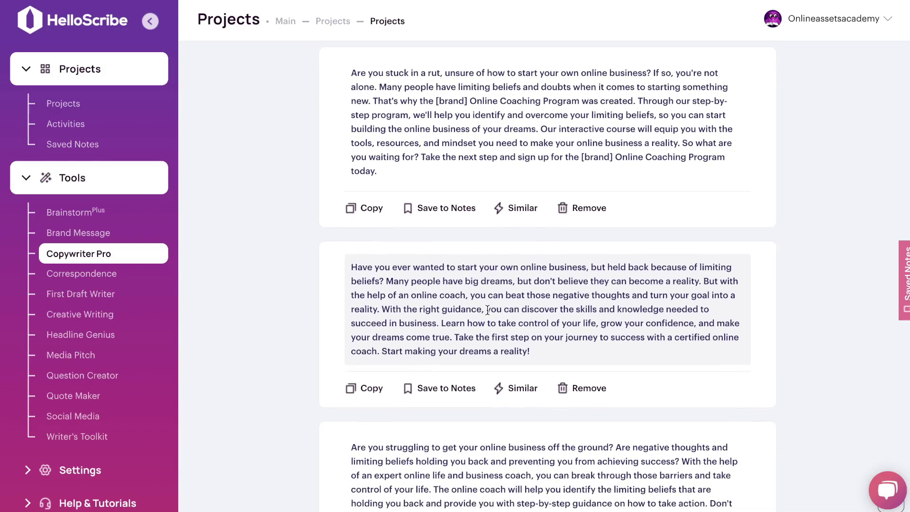
scroll(487, 310, "down", 2)
scroll(487, 310, "down", 5)
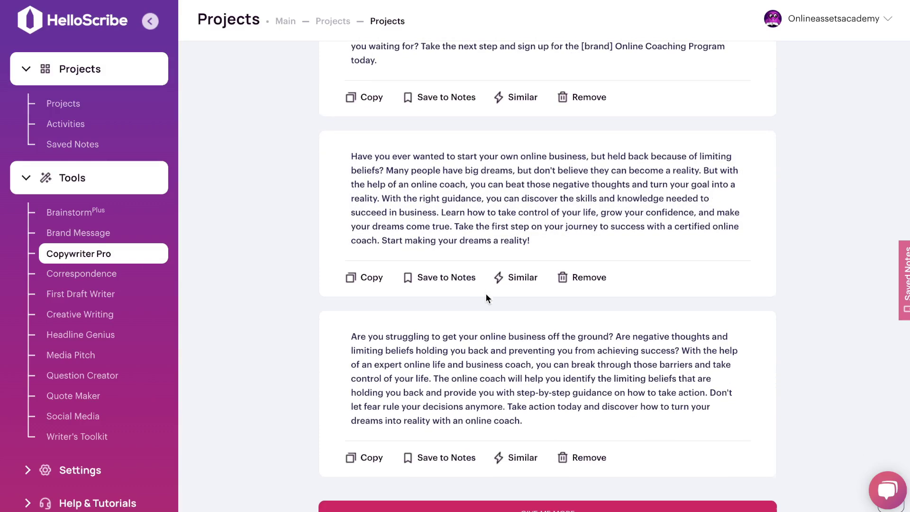
scroll(515, 345, "down", 4)
scroll(516, 345, "up", 9)
scroll(515, 345, "up", 10)
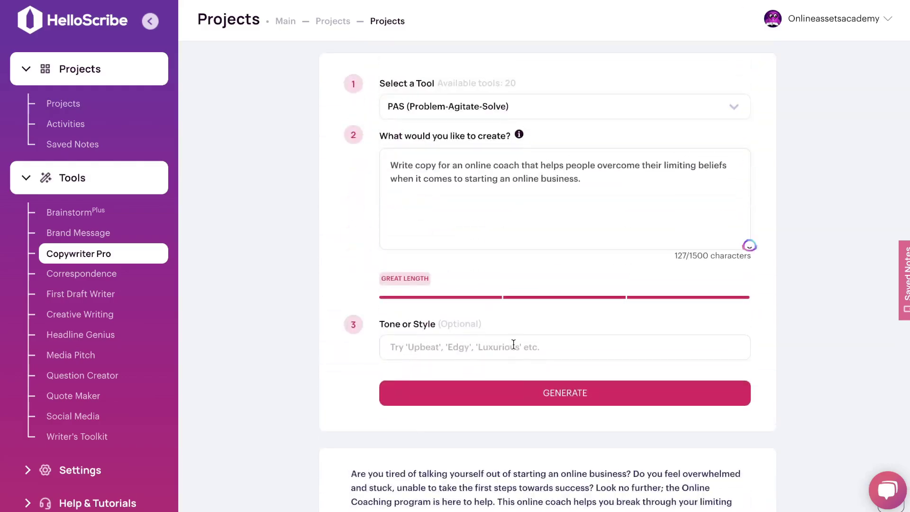
scroll(516, 345, "down", 4)
scroll(741, 27, "down", 1)
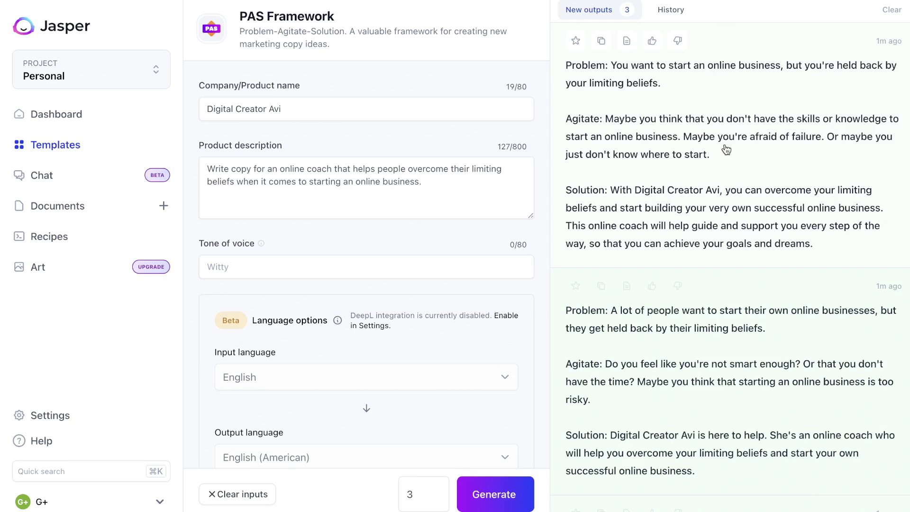
Switch to Jasper and read its generated PAS outputs, checking how problem, agitate and solution are laid out.
scroll(739, 157, "down", 1)
scroll(740, 158, "down", 2)
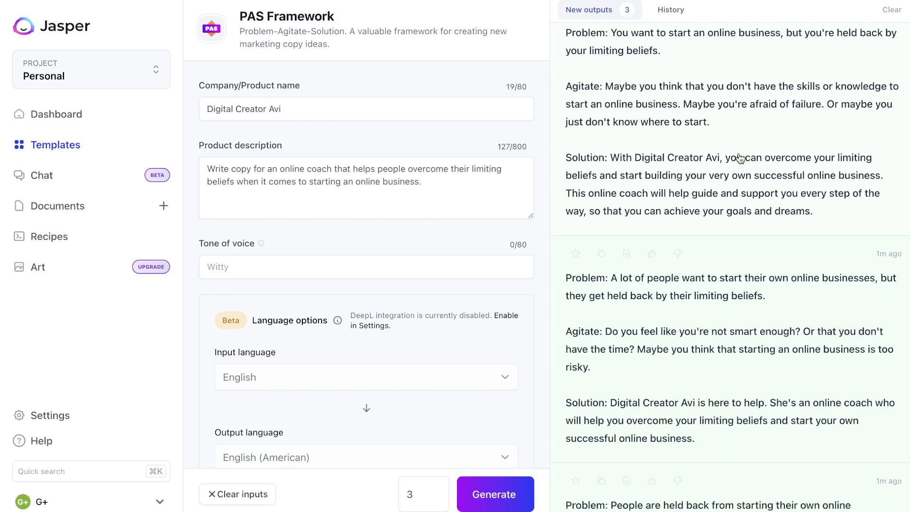
scroll(643, 178, "down", 1)
scroll(644, 190, "down", 2)
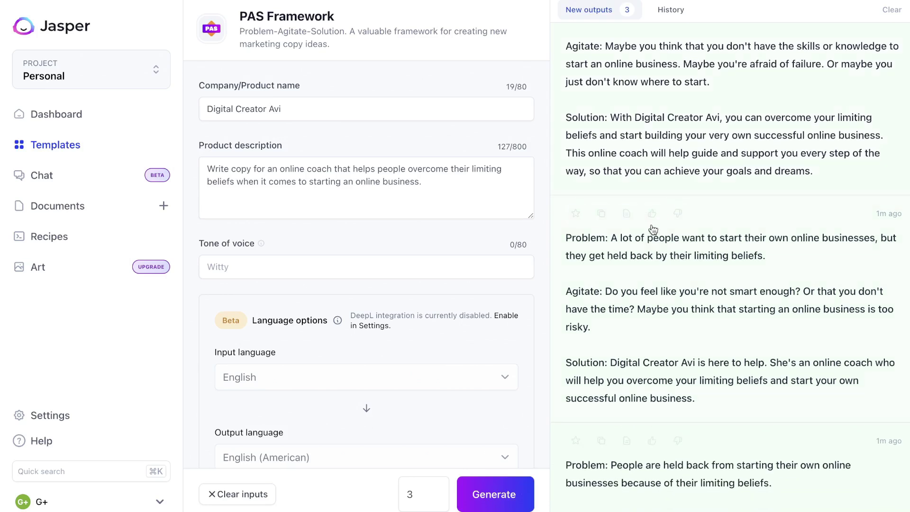
scroll(675, 293, "down", 2)
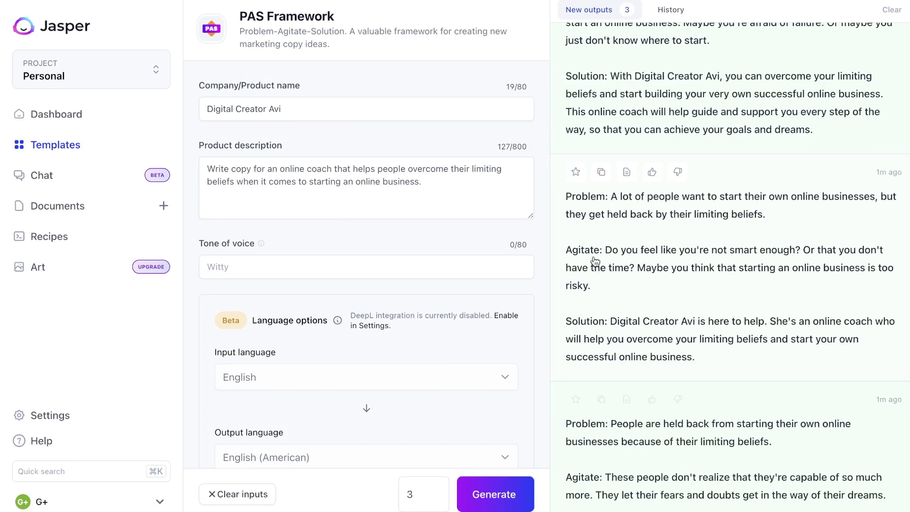
scroll(630, 323, "down", 3)
scroll(631, 325, "up", 7)
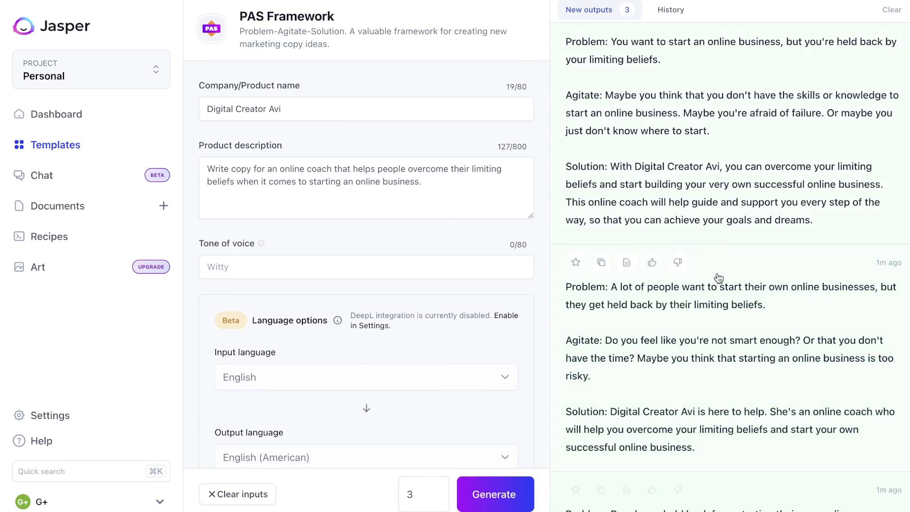
scroll(718, 277, "down", 1)
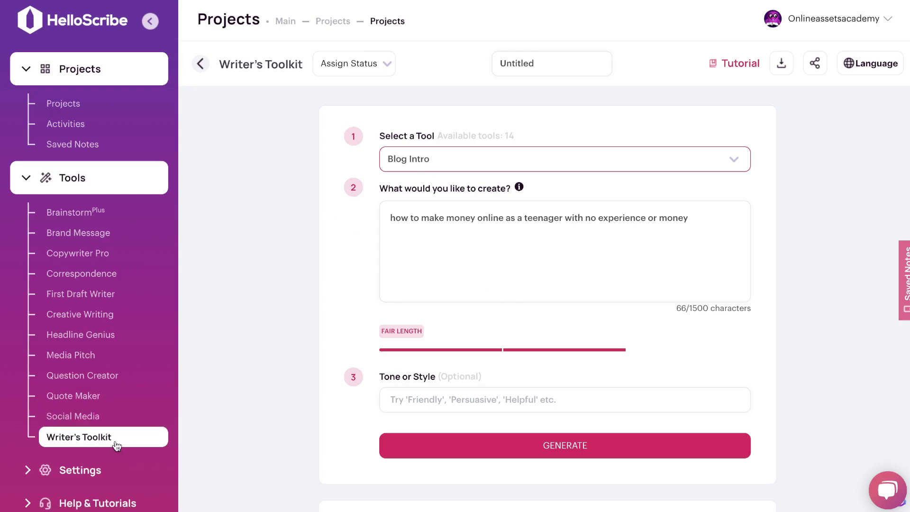
In HelloScribe, generate a Blog Intro for "how to make money online as a teenager with no experience or money" and select the topic text.
triple_click(481, 220)
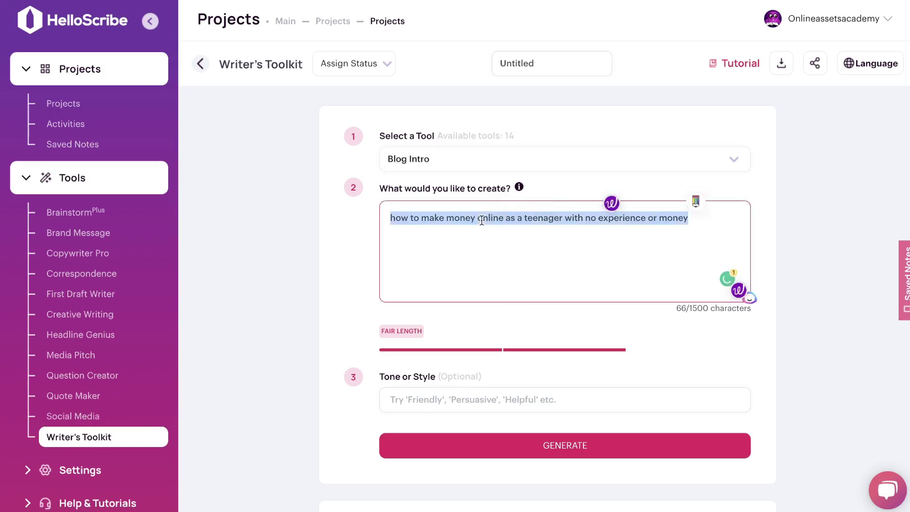
left_click(505, 449)
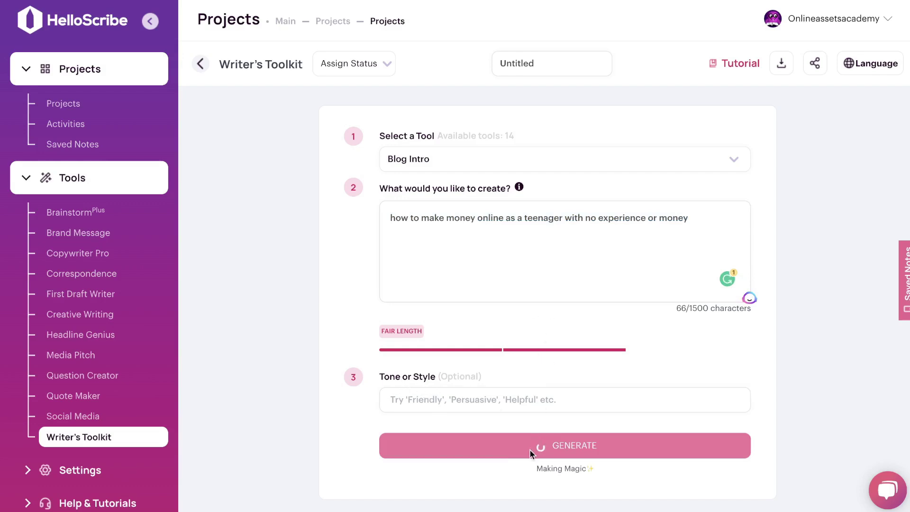
left_click(463, 223)
key("ctrl+a")
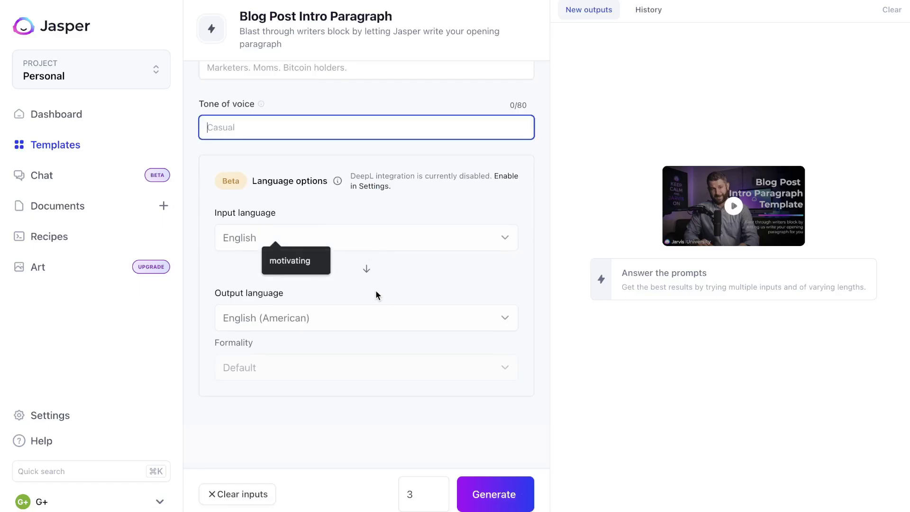
In Jasper's Blog Post Intro Paragraph template, generate 3 intros for the same blog title and open the first output.
scroll(386, 294, "up", 2)
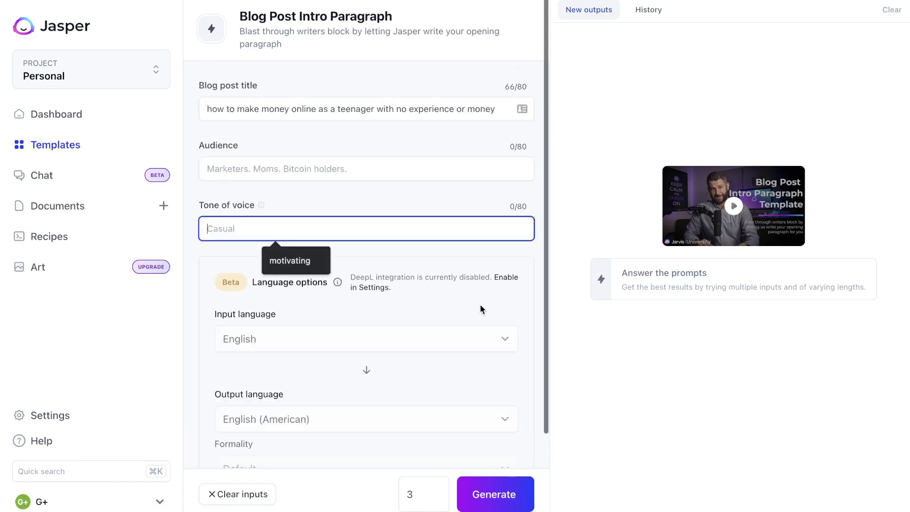
left_click(489, 493)
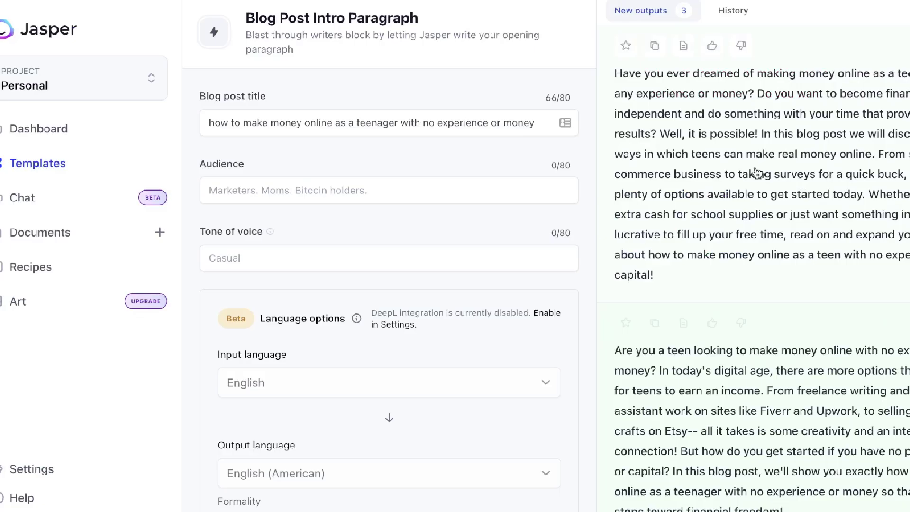
left_click(757, 174)
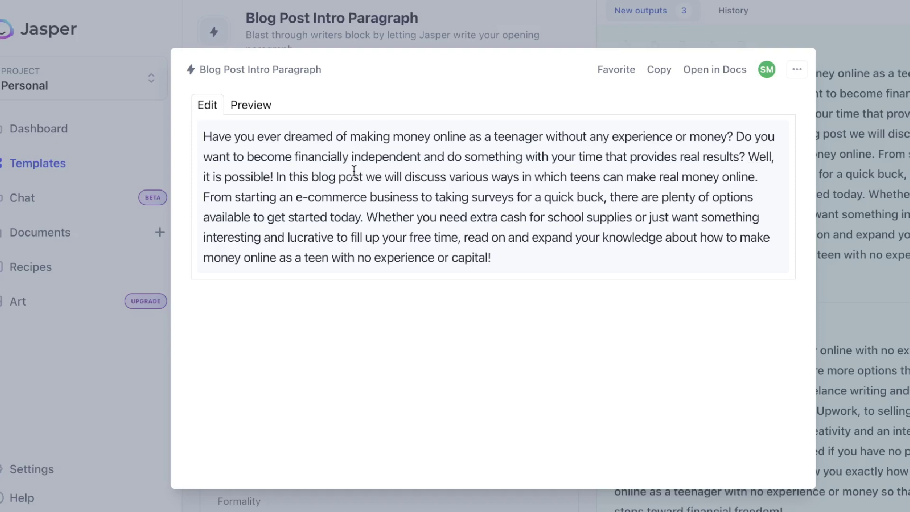
Read the first Jasper intro, highlighting the lines that introduce the ways teens can make money online, and close it.
left_click_drag(354, 158, 444, 158)
left_click_drag(285, 180, 559, 199)
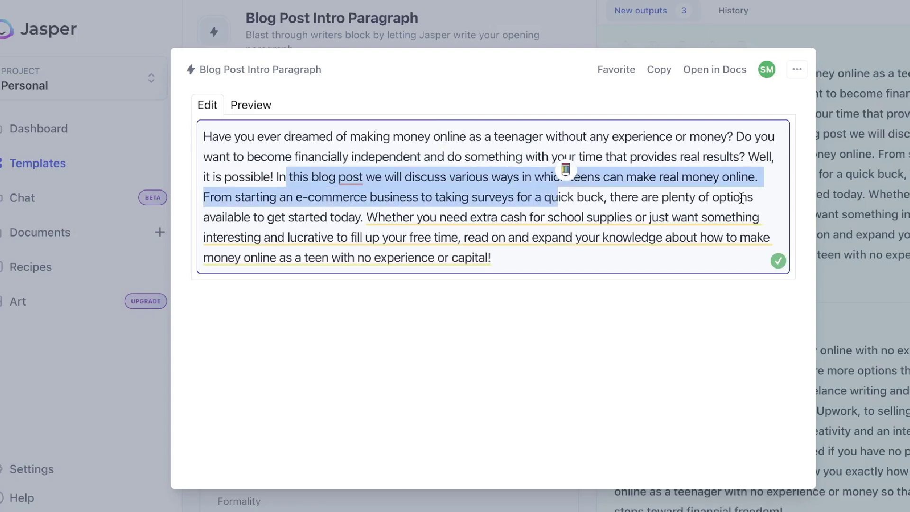
key("Escape")
Open the third Jasper intro, read through its lines on making money from home, and close it.
scroll(894, 264, "down", 3)
left_click(832, 435)
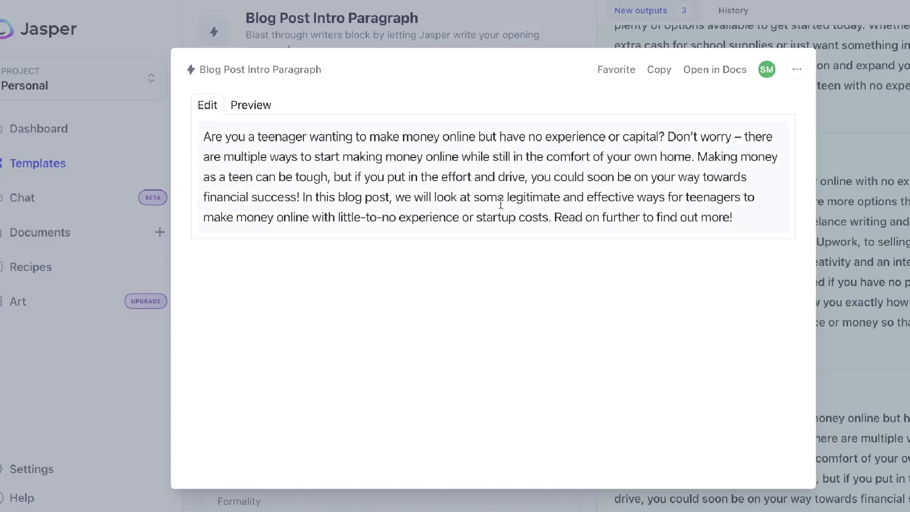
left_click_drag(241, 157, 570, 147)
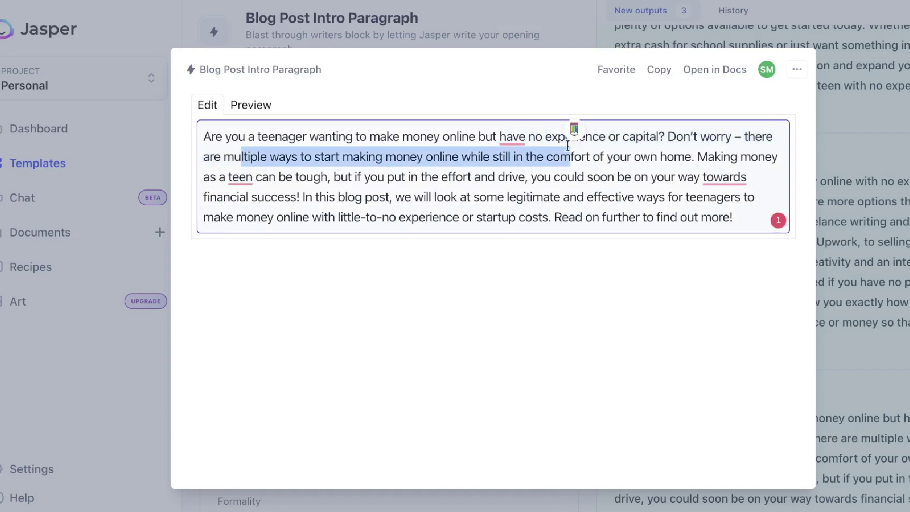
left_click(377, 177)
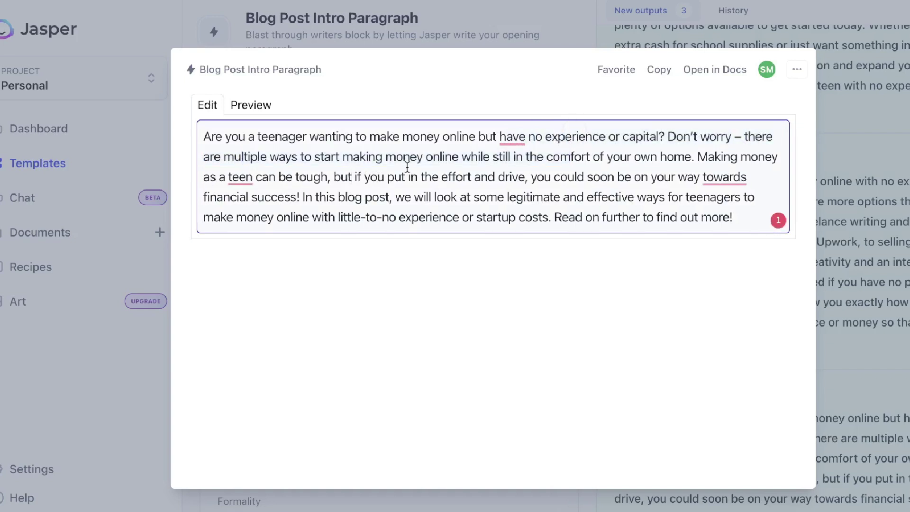
left_click(507, 163)
left_click_drag(277, 178, 332, 178)
left_click(867, 246)
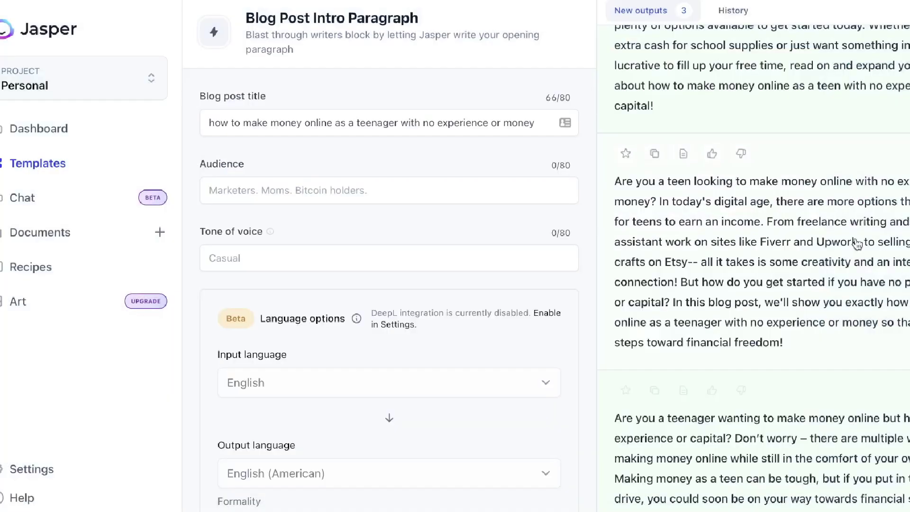
Open the second Jasper intro and highlight its mentions of Fiverr, Upwork and selling crafts on Etsy, then close it.
left_click(868, 246)
left_click(591, 237)
left_click(329, 176, "shift")
left_click(496, 157)
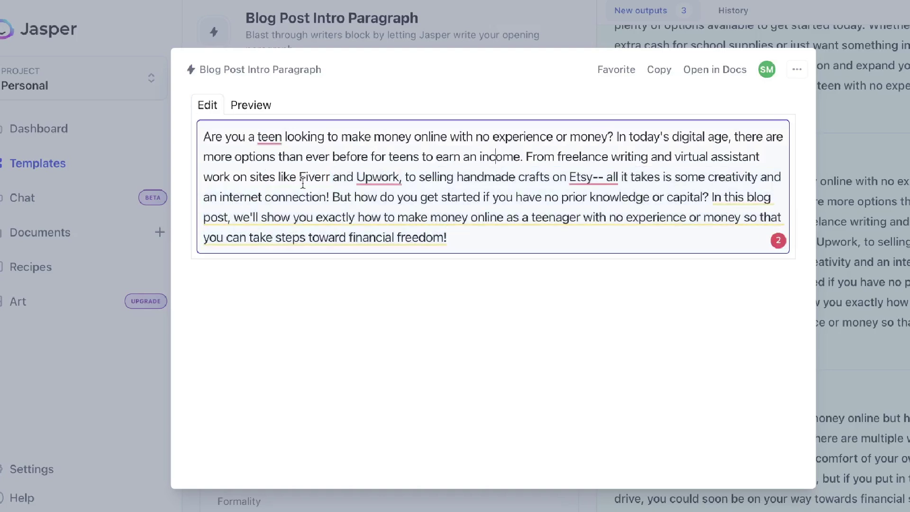
left_click_drag(303, 180, 400, 179)
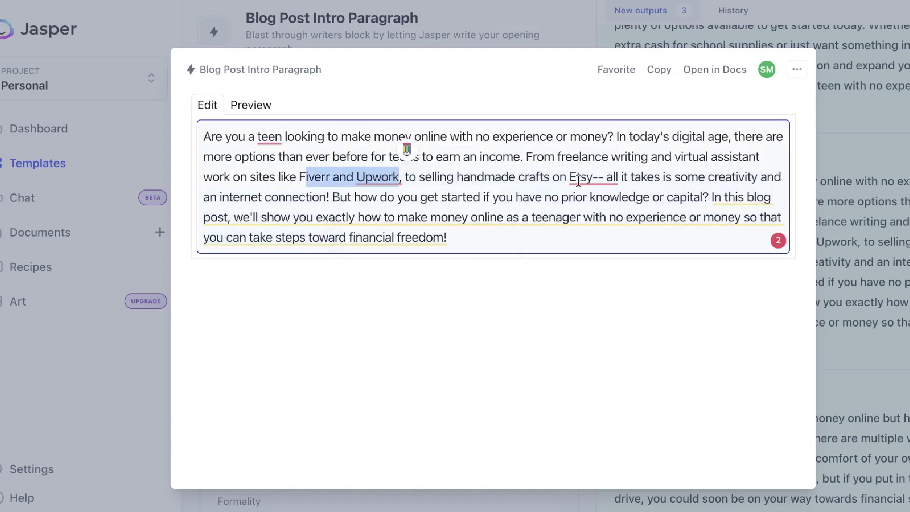
left_click_drag(578, 183, 552, 179)
left_click(893, 192)
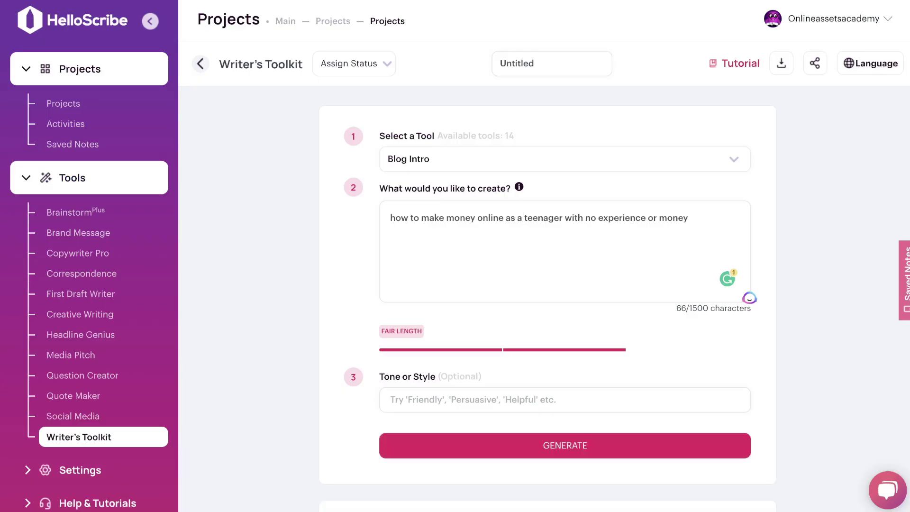
In HelloScribe, read the first generated Blog Intro, highlighting the passage from "In this article" to "let's dive in".
scroll(540, 186, "down", 10)
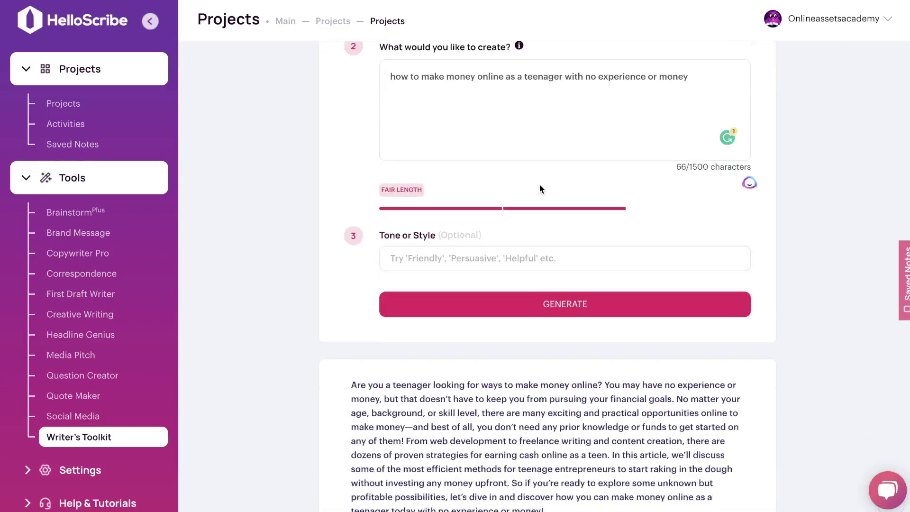
scroll(541, 188, "up", 10)
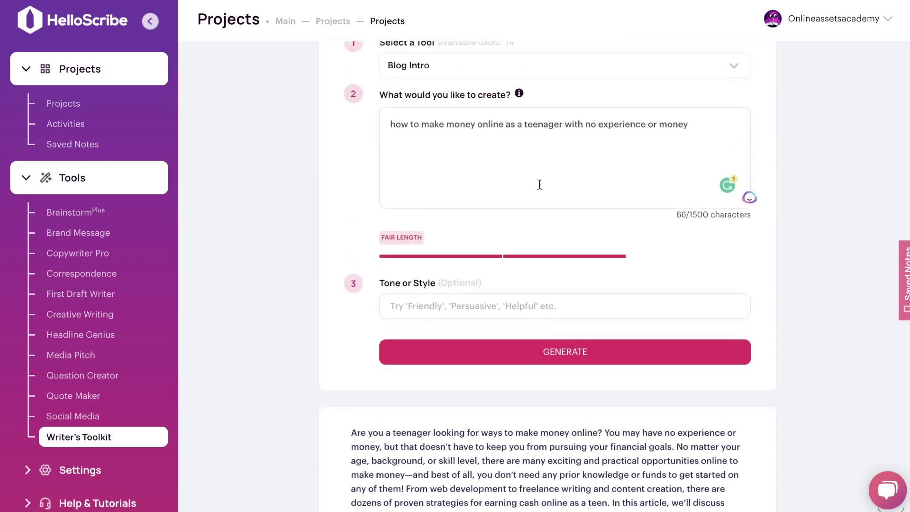
scroll(538, 188, "down", 6)
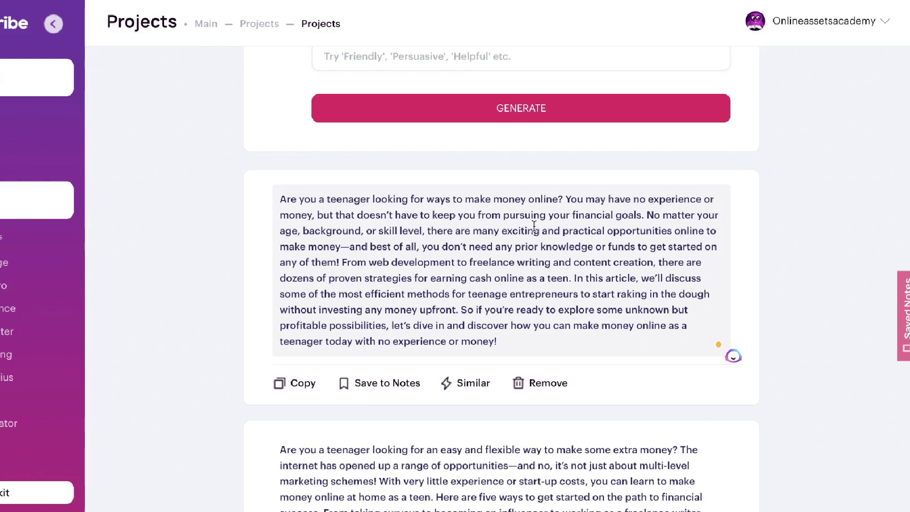
scroll(625, 223, "down", 1)
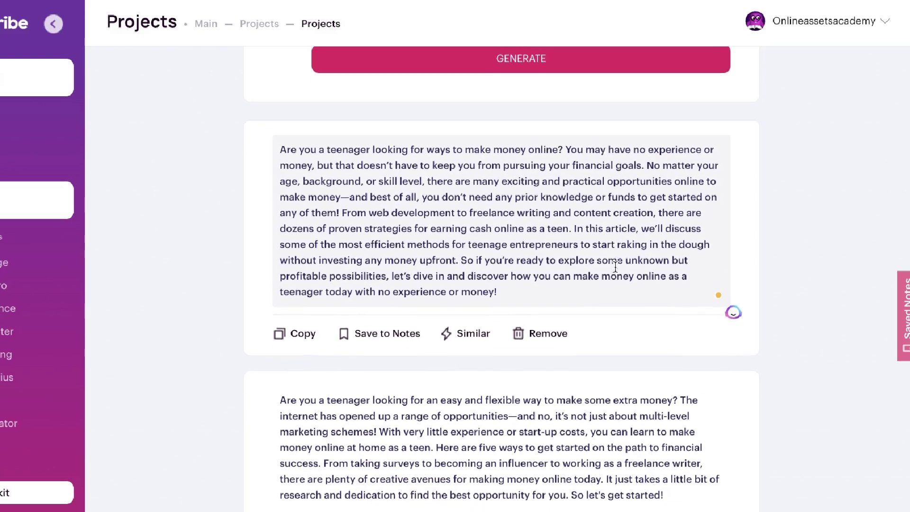
left_click_drag(572, 223, 530, 254)
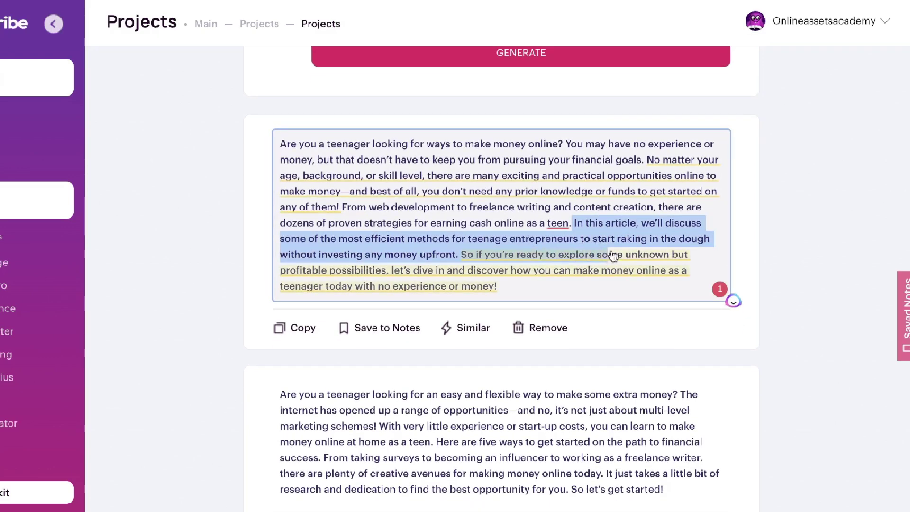
left_click(402, 277, "shift")
left_click_drag(402, 277, 465, 277)
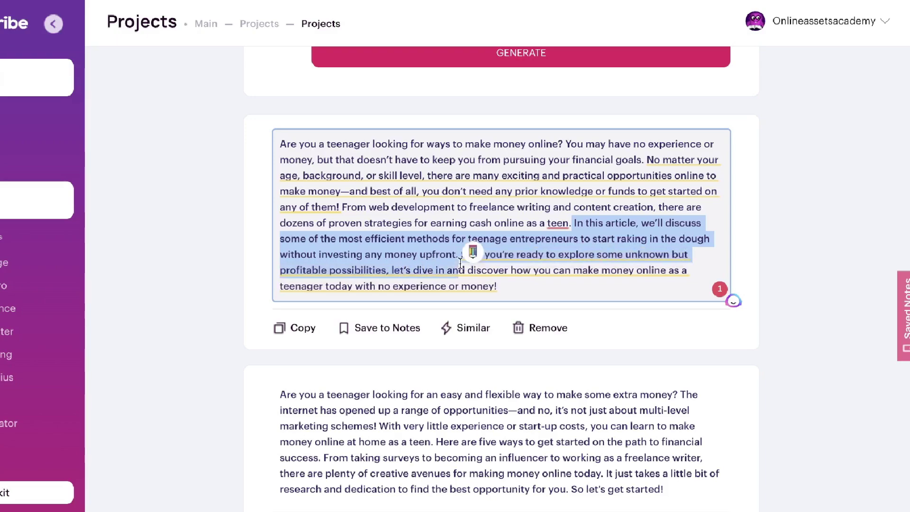
Read the second HelloScribe intro and look through the remaining generated Blog Intro versions.
scroll(462, 266, "down", 2)
left_click(418, 314)
scroll(418, 314, "down", 1)
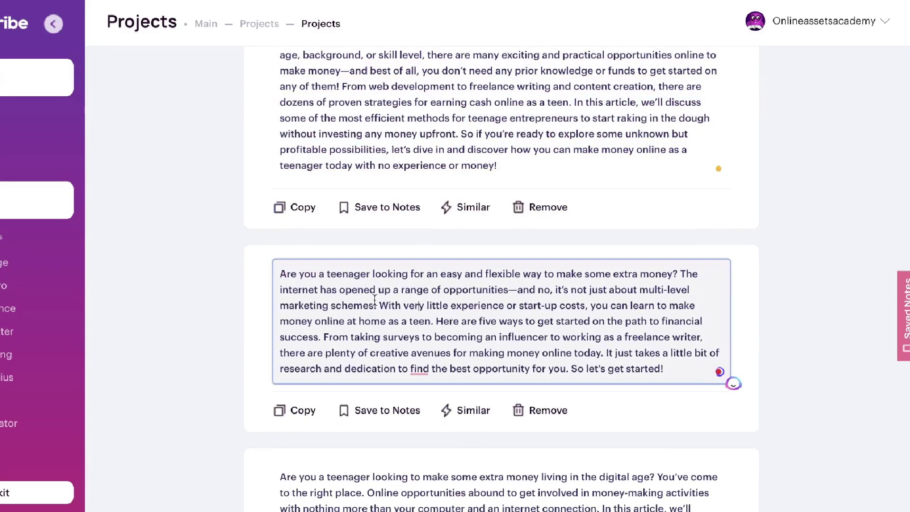
scroll(544, 302, "down", 4)
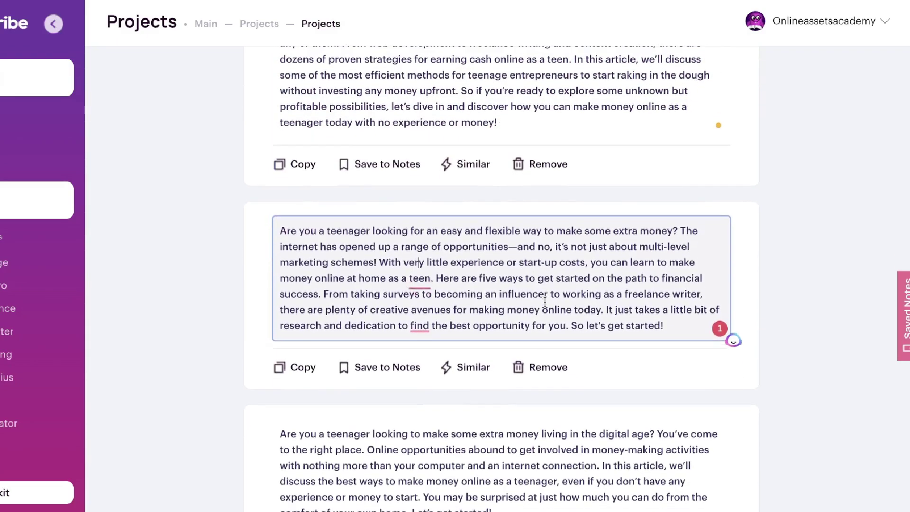
scroll(516, 333, "down", 2)
scroll(565, 299, "up", 10)
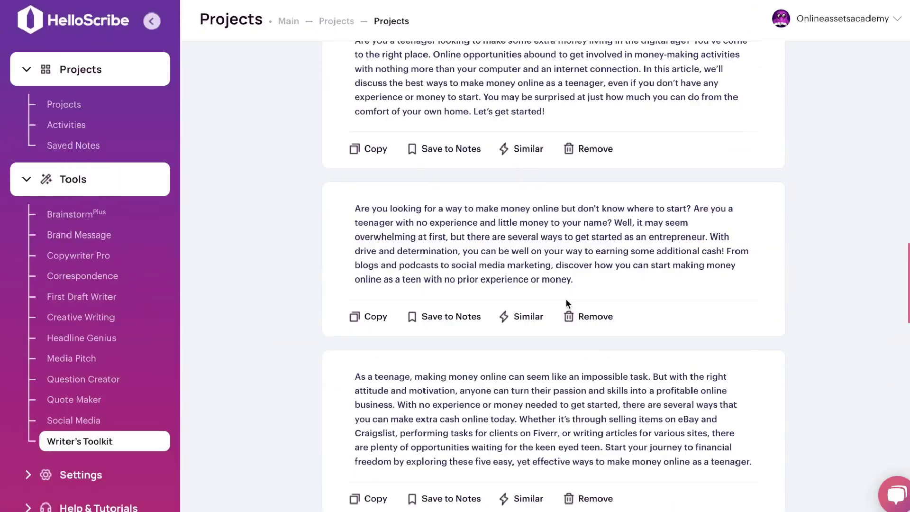
scroll(566, 300, "down", 1)
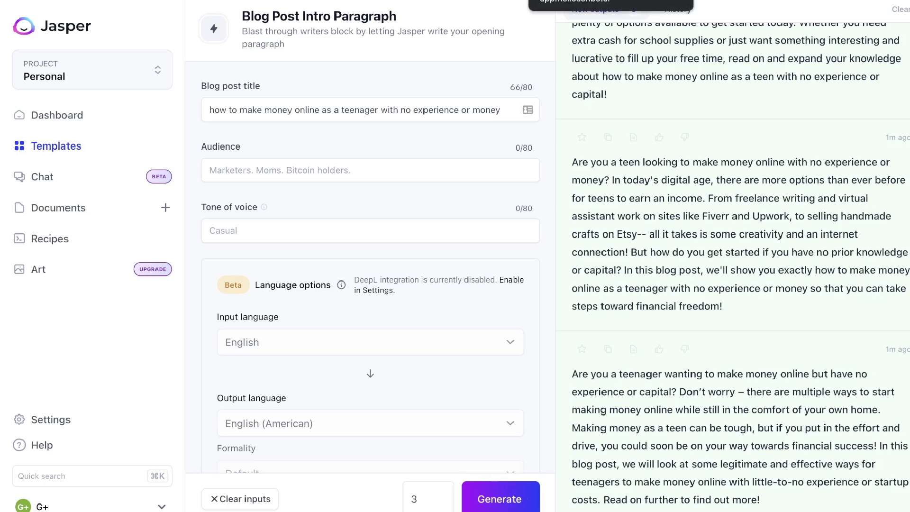
Switch from Jasper back to HelloScribe and open the First Draft Writer to view its outline form and generated draft.
left_click(611, 2)
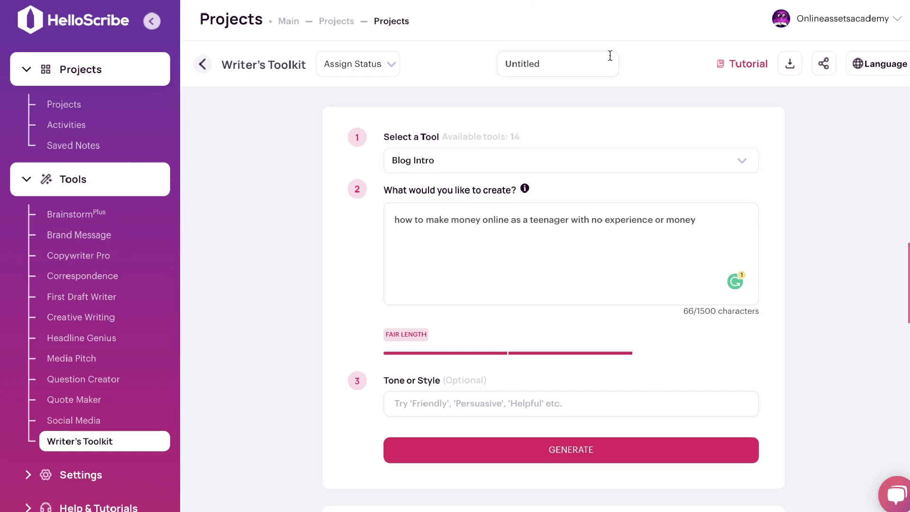
left_click(110, 304)
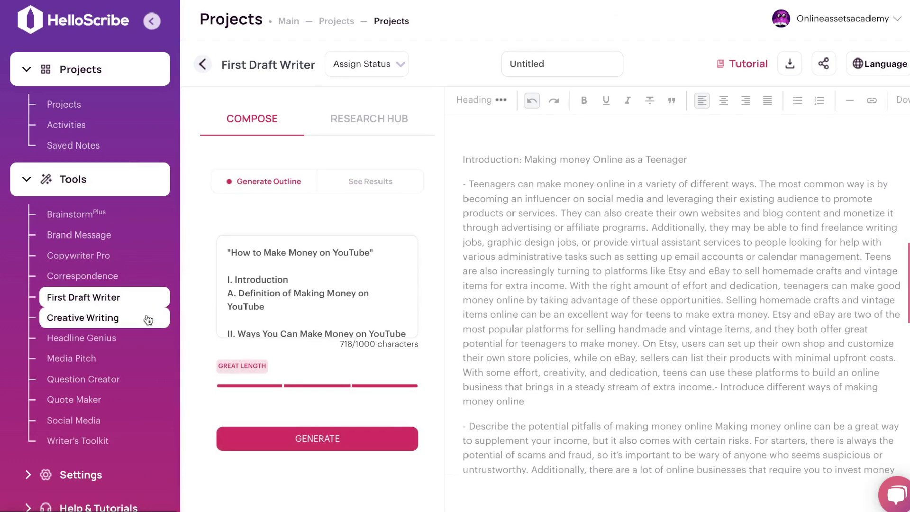
scroll(620, 259, "down", 6)
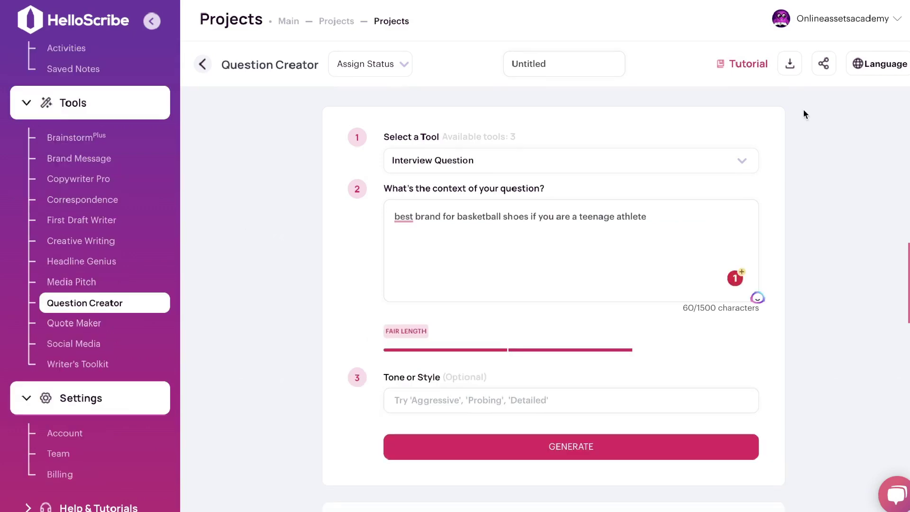
Check the output language choices in the Question Creator's language settings, close them and look over the question form.
left_click(855, 65)
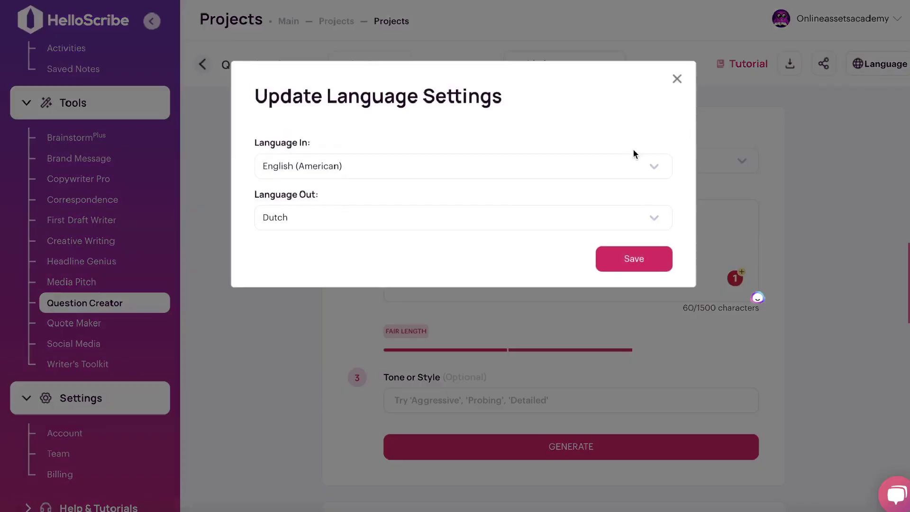
left_click(568, 220)
left_click(579, 220)
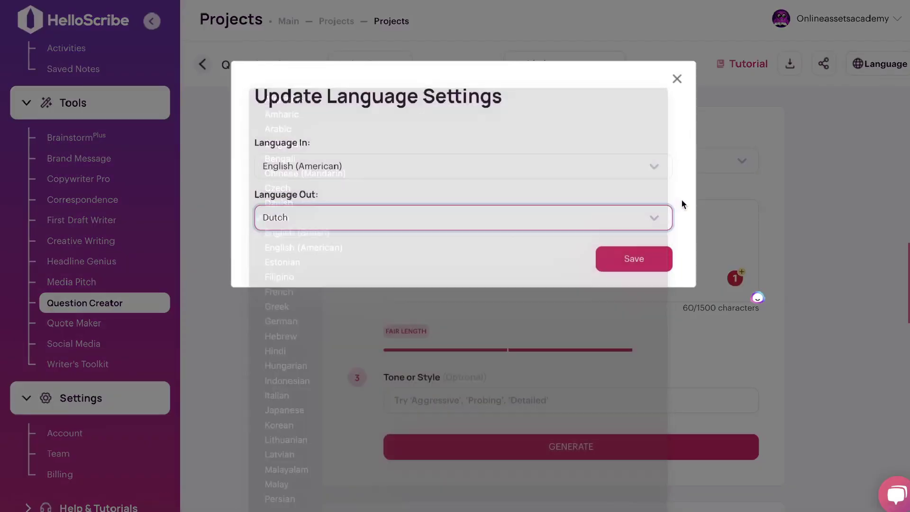
left_click(677, 78)
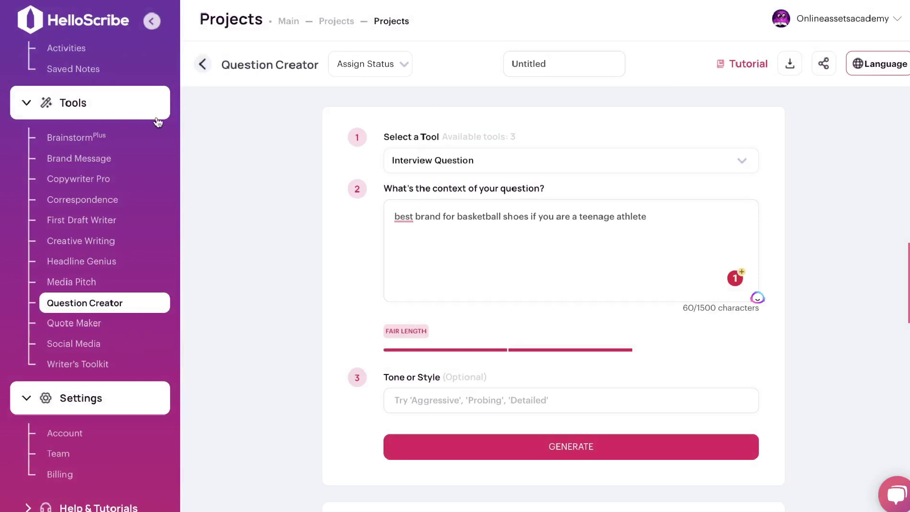
scroll(339, 232, "down", 1)
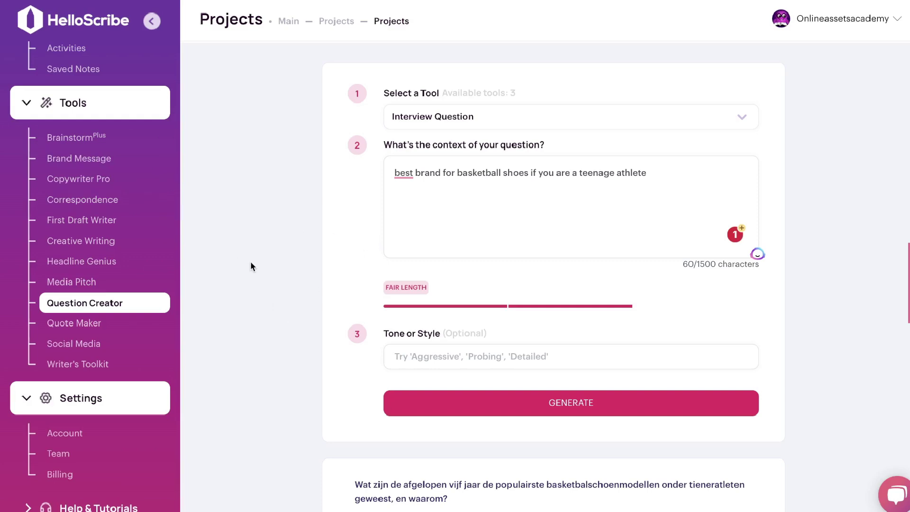
scroll(261, 277, "up", 2)
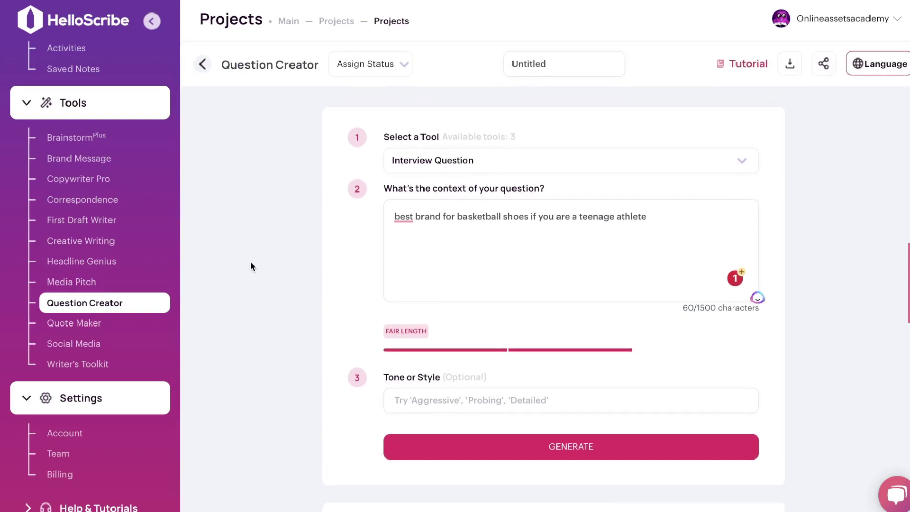